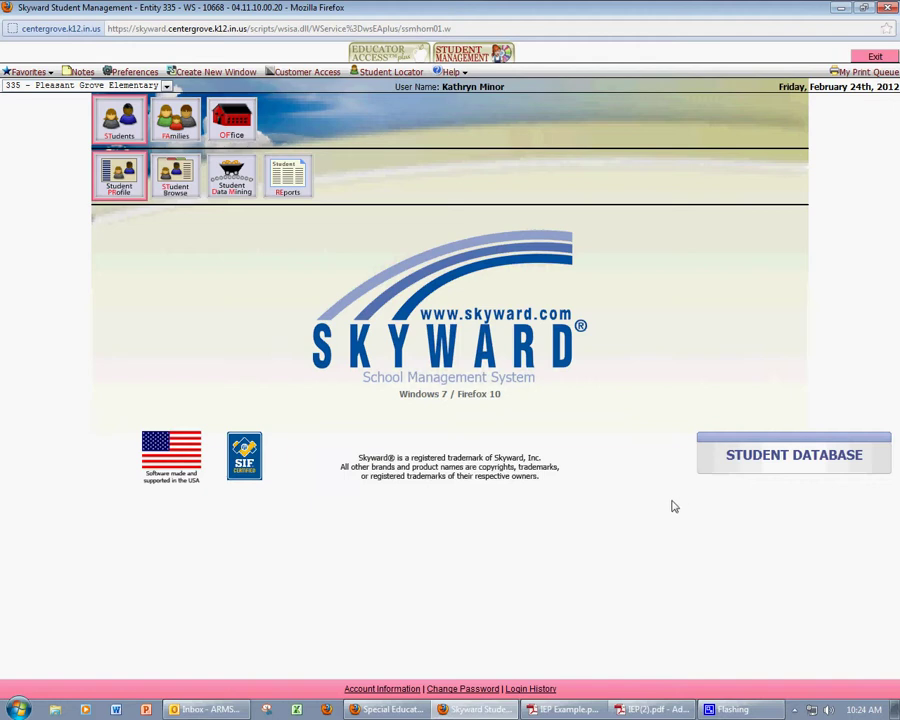
Open the student profile and show the portfolio attachments of the current student.
click(116, 192)
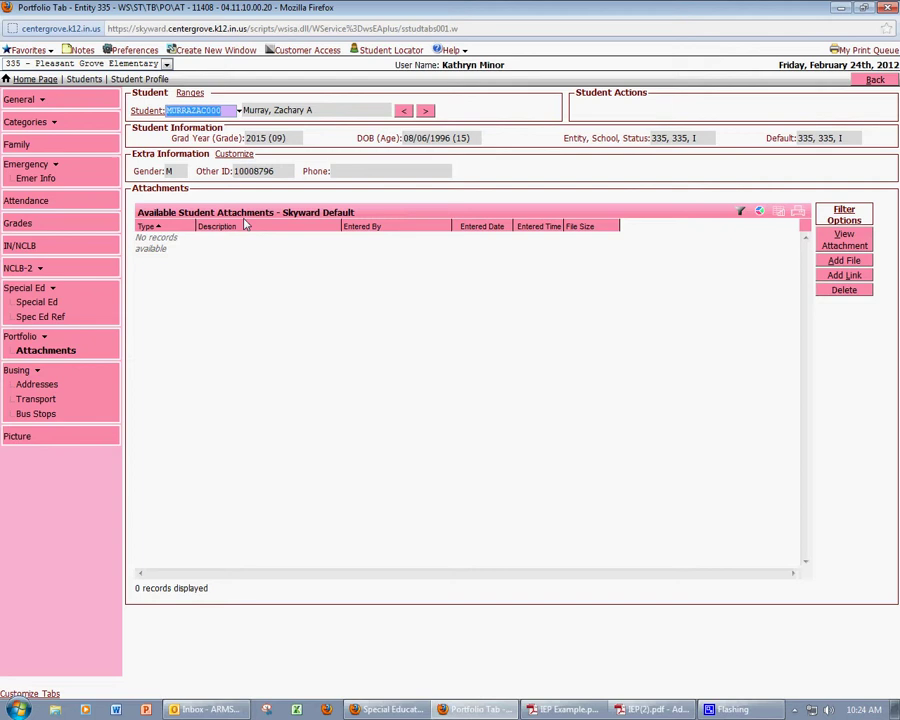
click(290, 280)
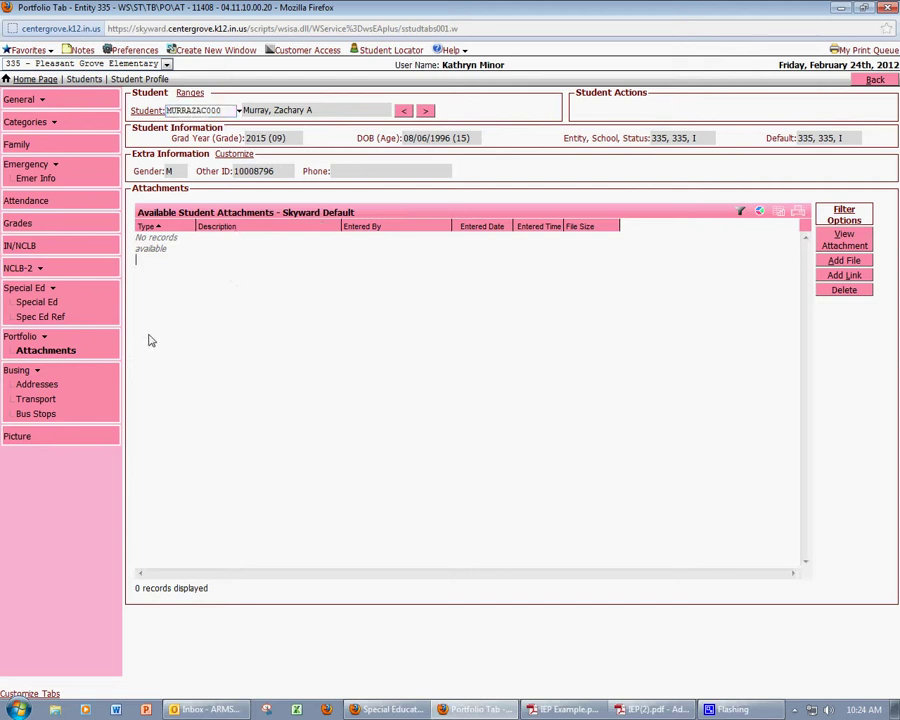
click(46, 351)
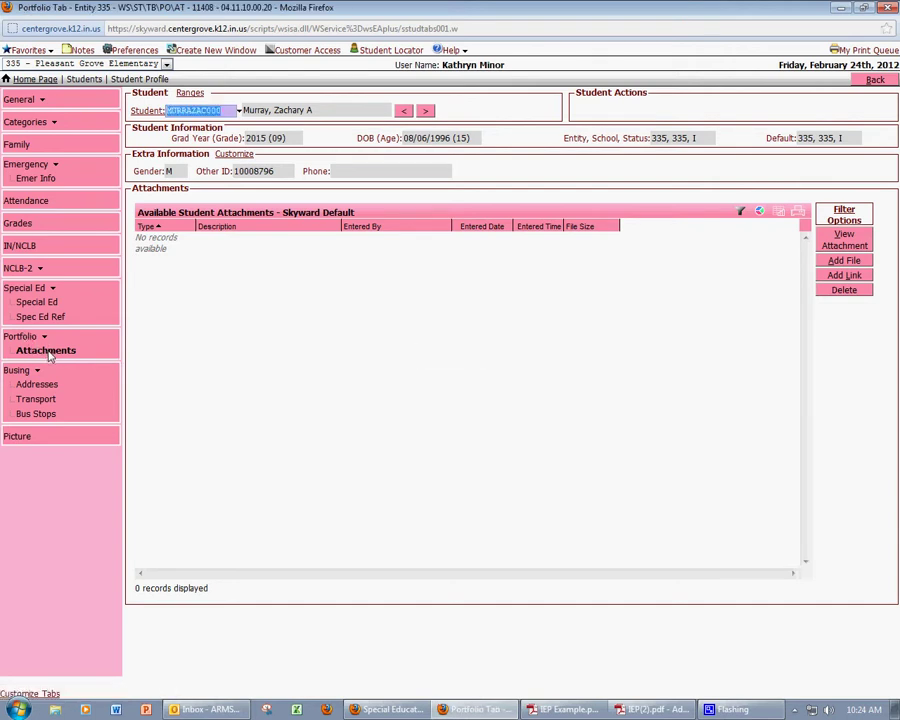
Start a new file attachment for the student and set its type to Special Services.
click(844, 262)
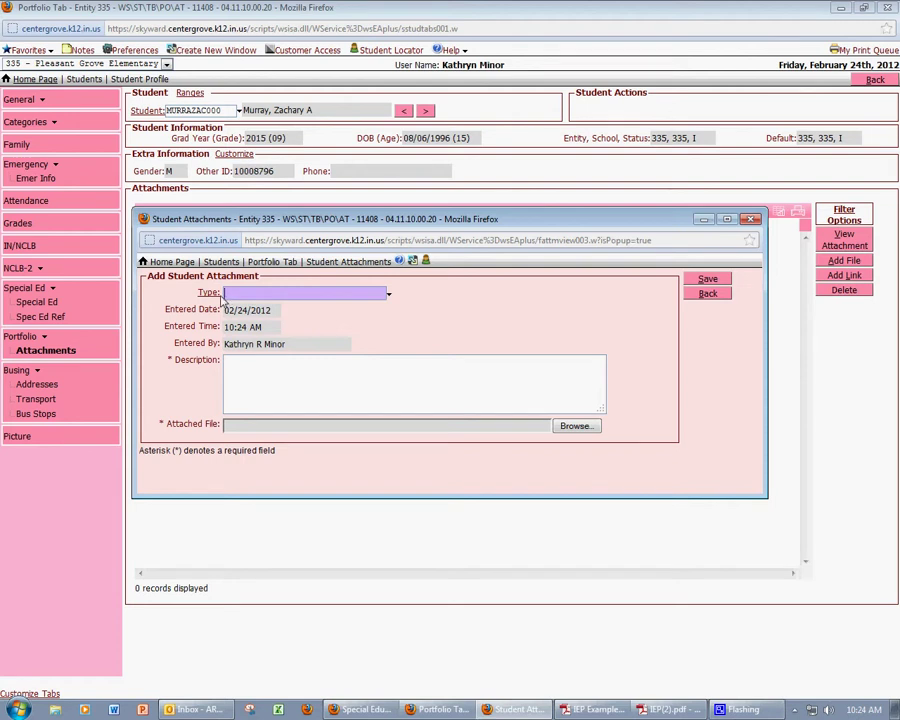
click(209, 293)
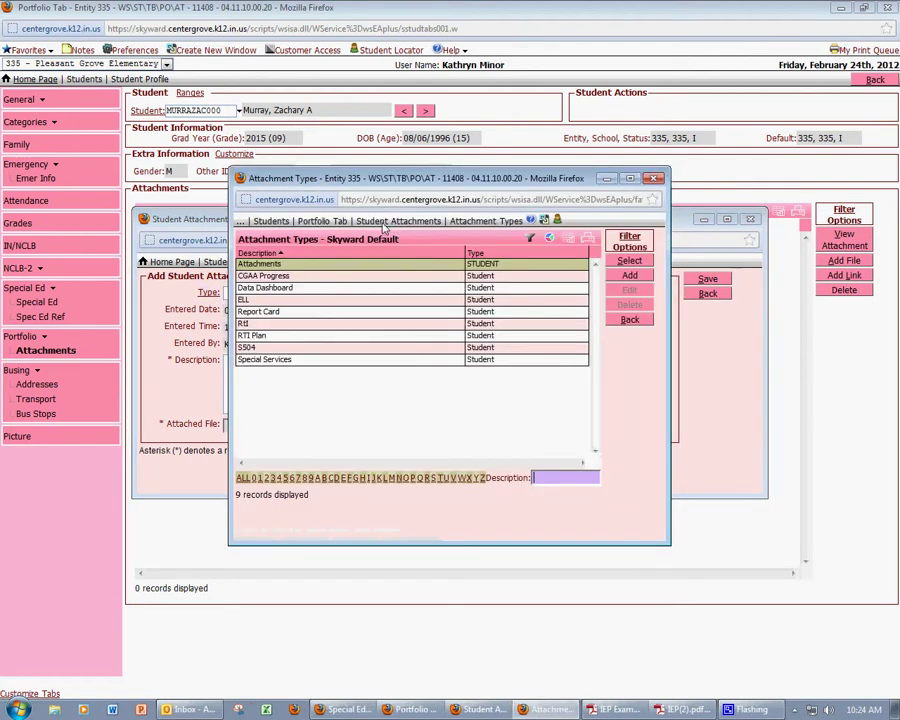
click(319, 362)
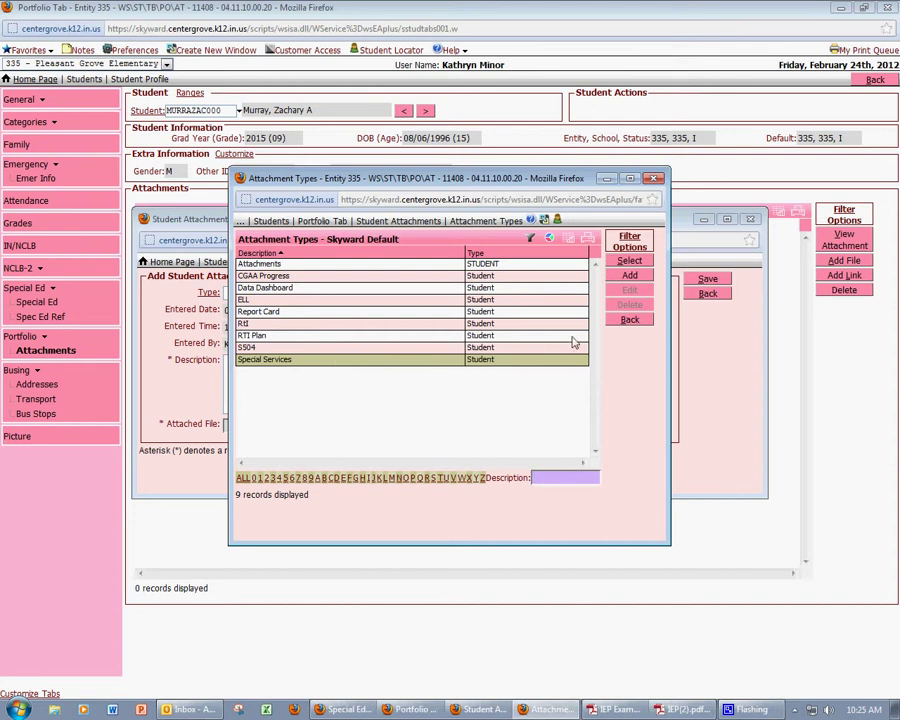
click(630, 260)
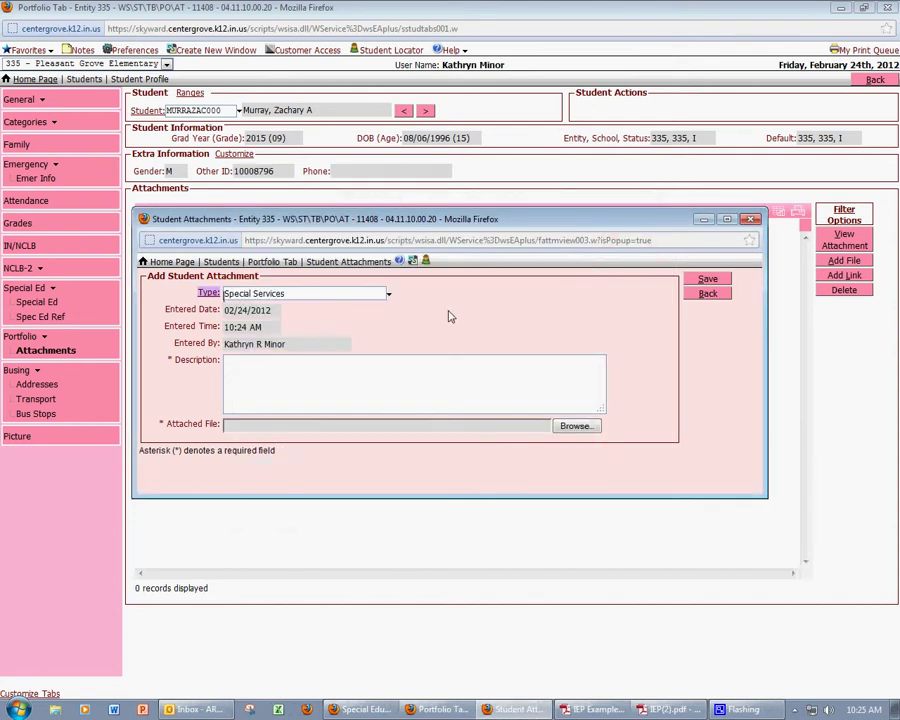
Describe the attachment as "2011-12 IEP" and save it with the file IEP Example.pdf from the Desktop.
click(306, 380)
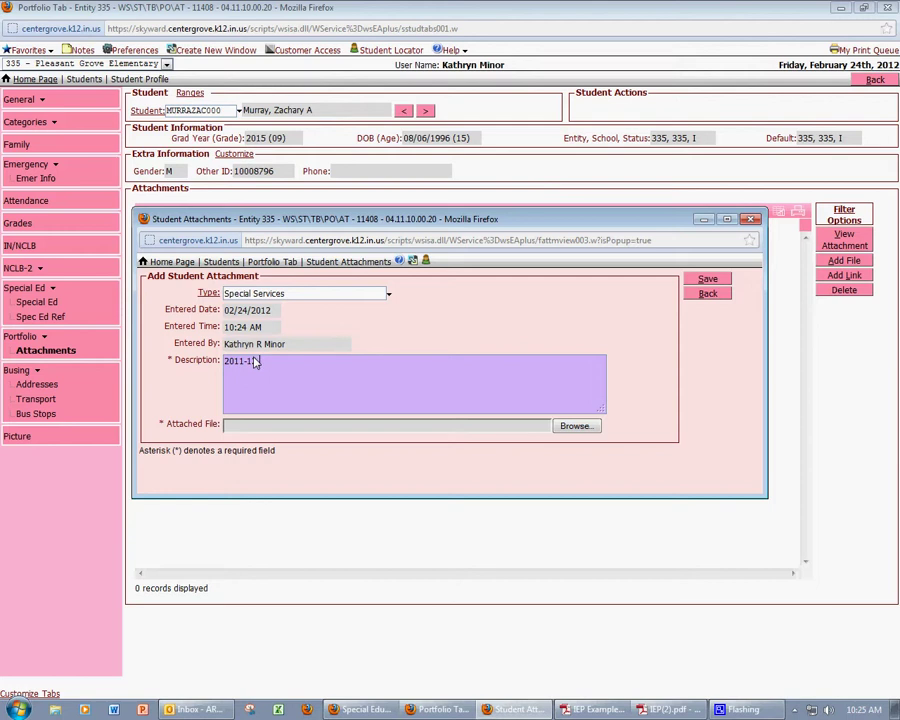
click(592, 429)
drag(565, 320, 565, 447)
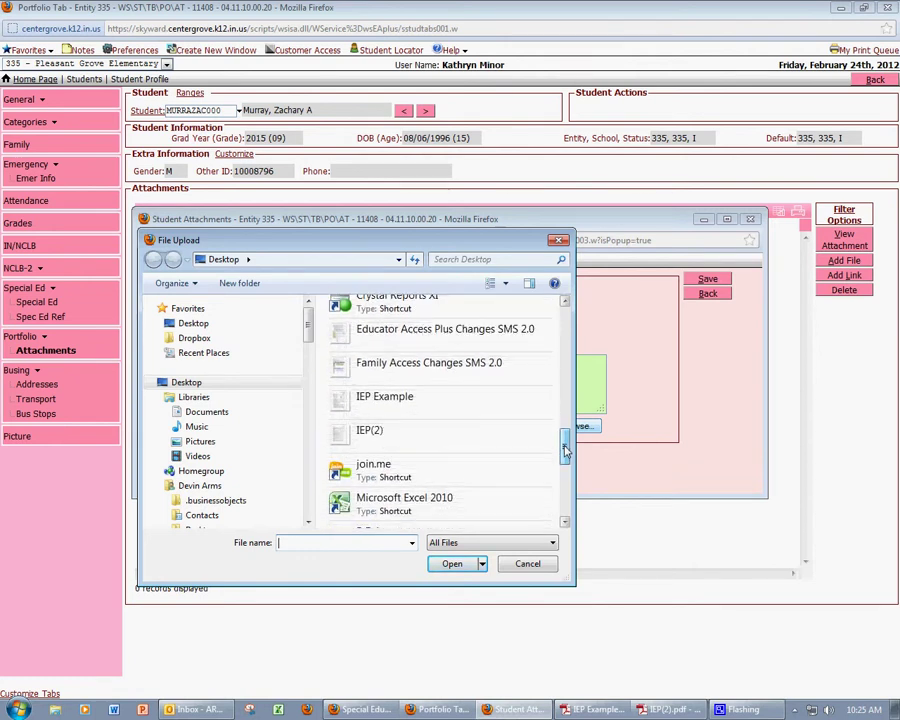
click(486, 405)
click(452, 563)
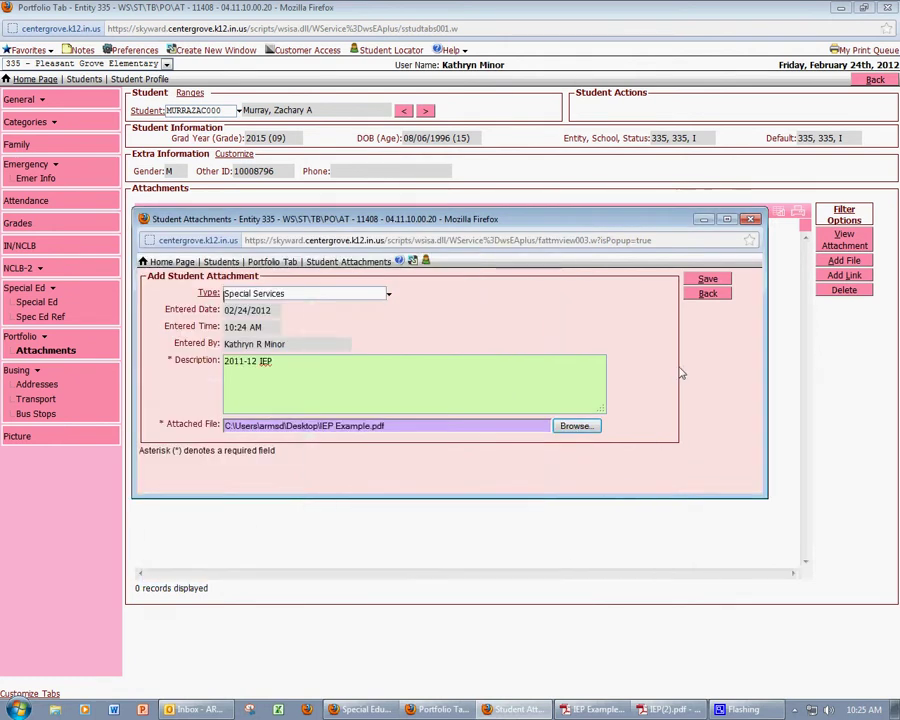
click(707, 280)
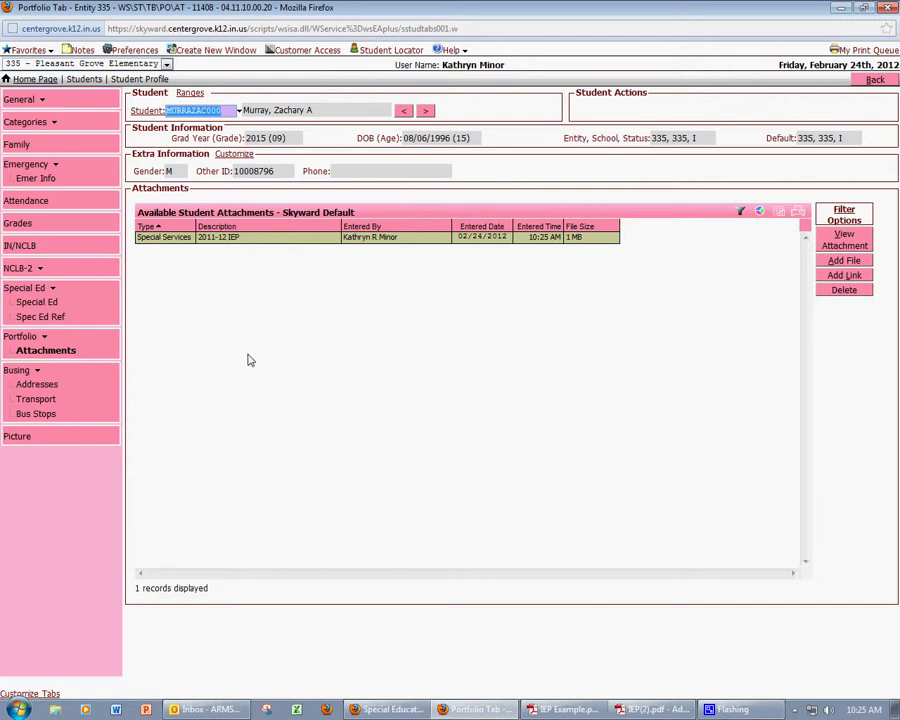
Start a special education placement record for the student with start date 04/07/2011, checking the effective dates in IEP Example.pdf.
click(38, 303)
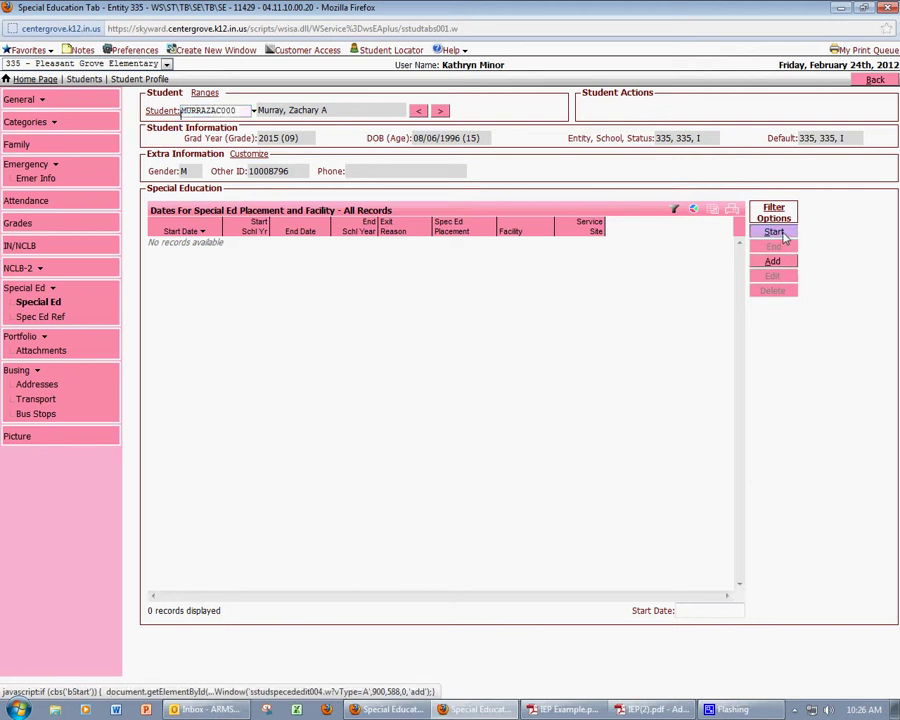
click(788, 234)
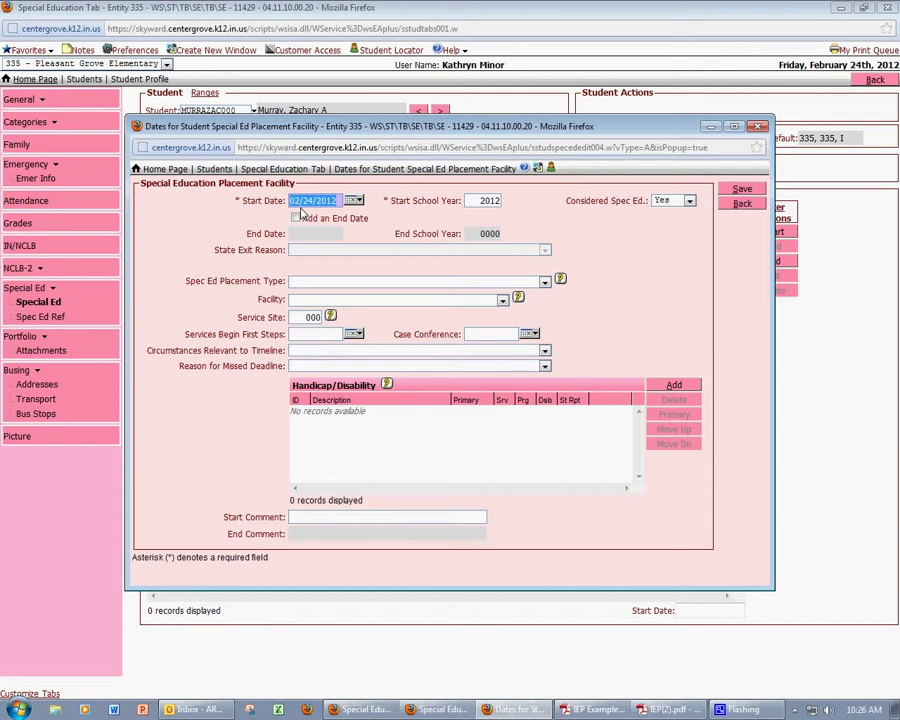
click(600, 708)
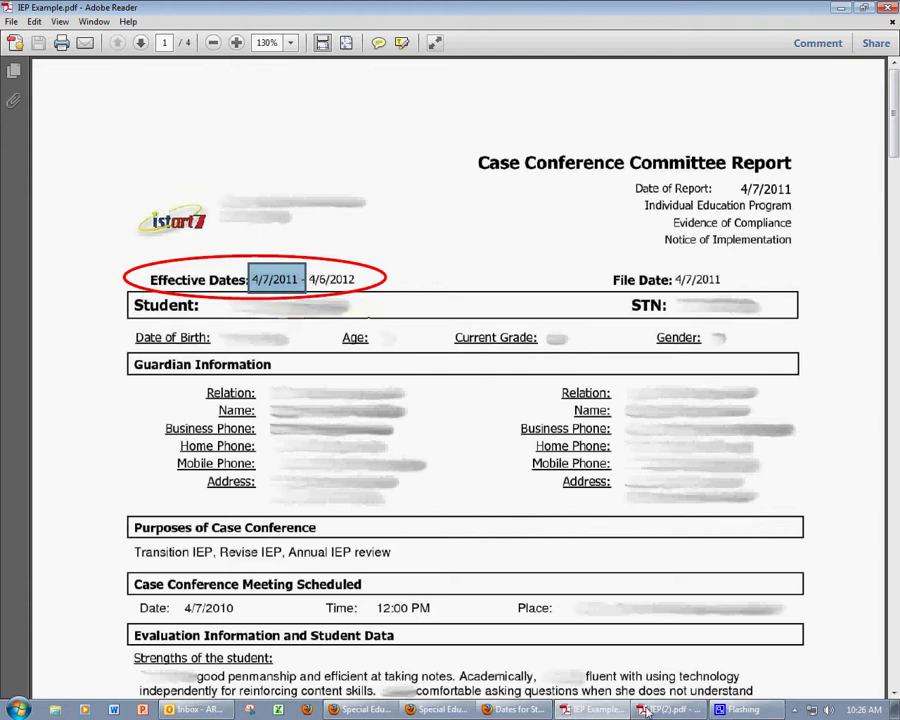
key(alt+Tab)
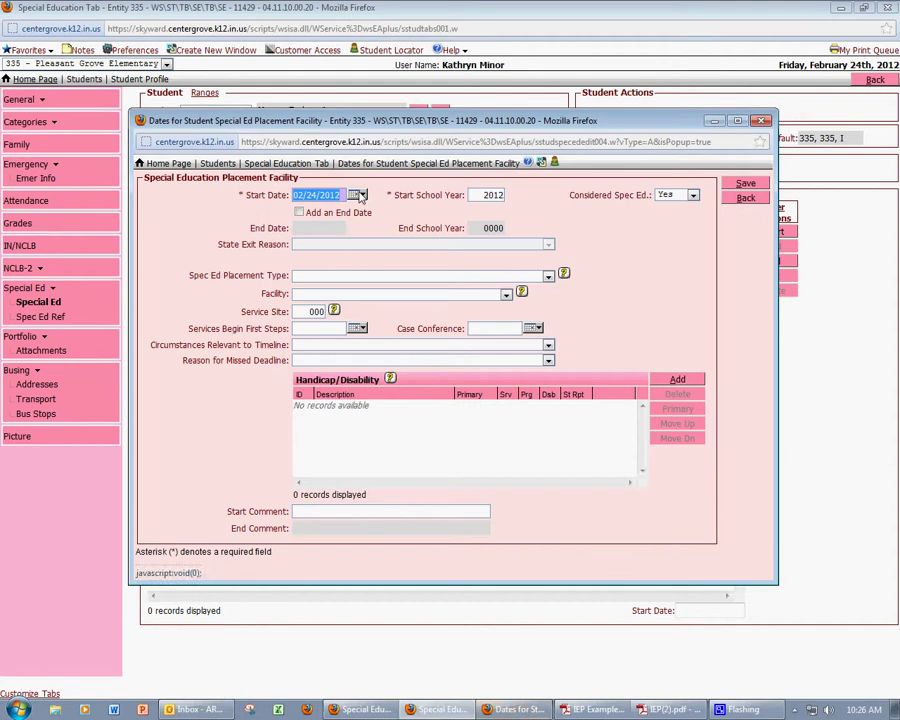
text(04/0)
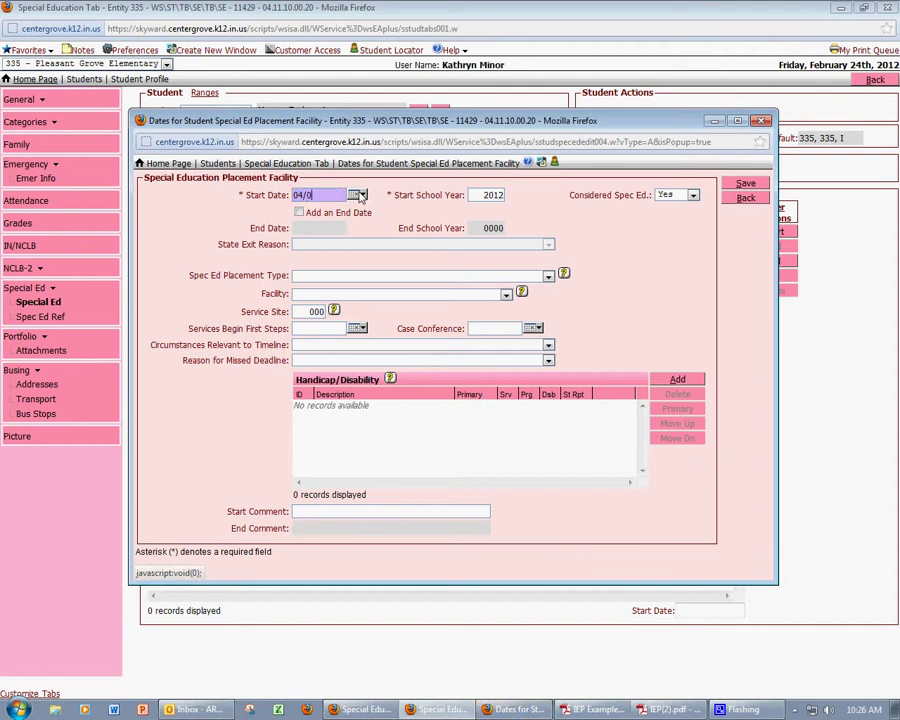
text(7/2011)
key(Tab)
click(359, 195)
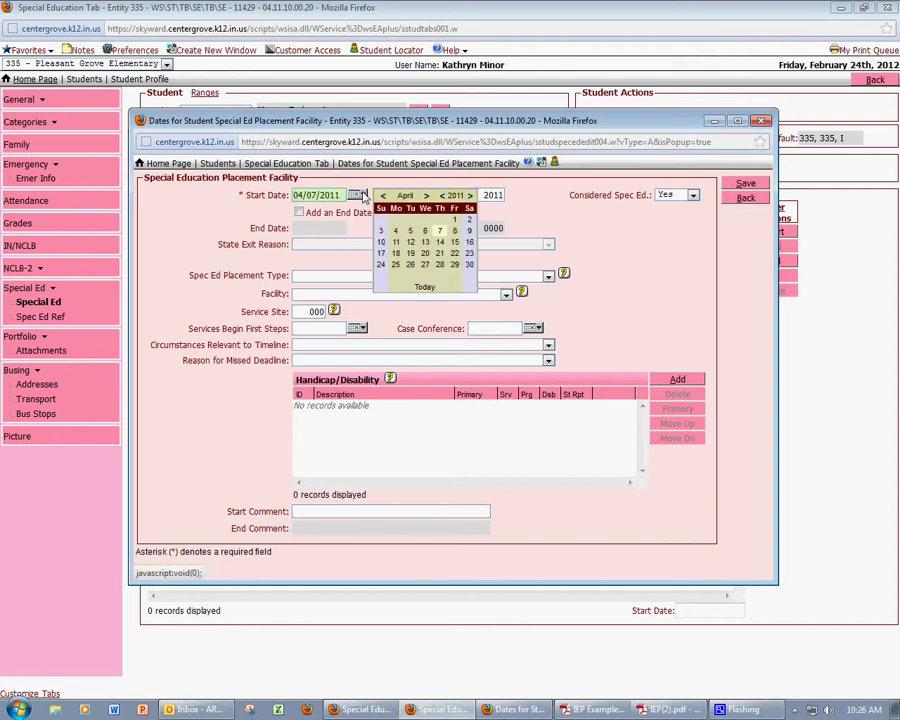
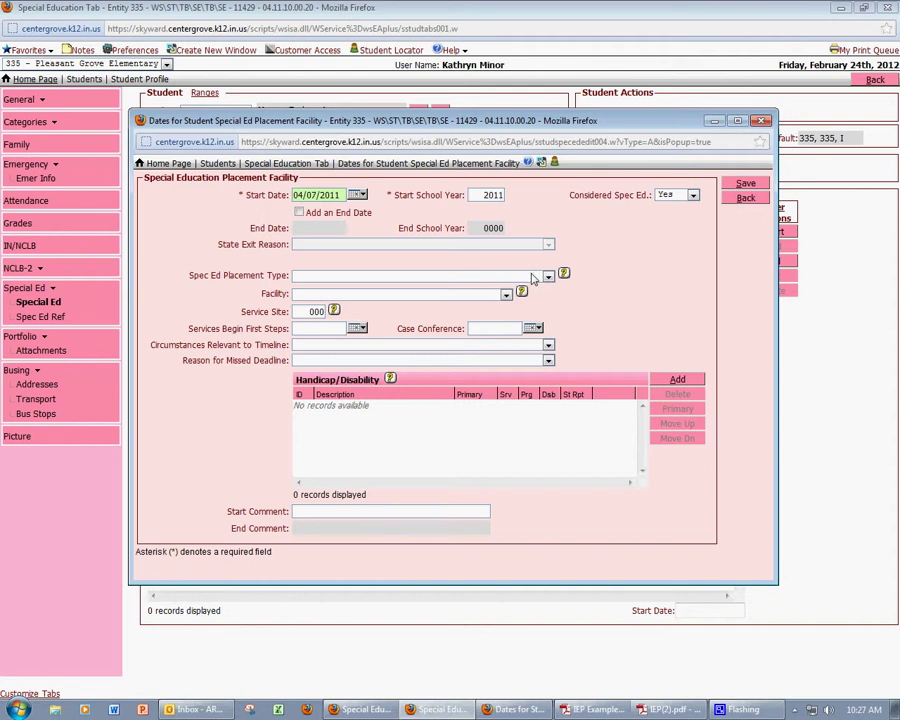
Set the placement type to 51-Resource Room (40% - 79%), following the LRE category in IEP(2).pdf, and the facility to 99-Not applicable.
click(662, 710)
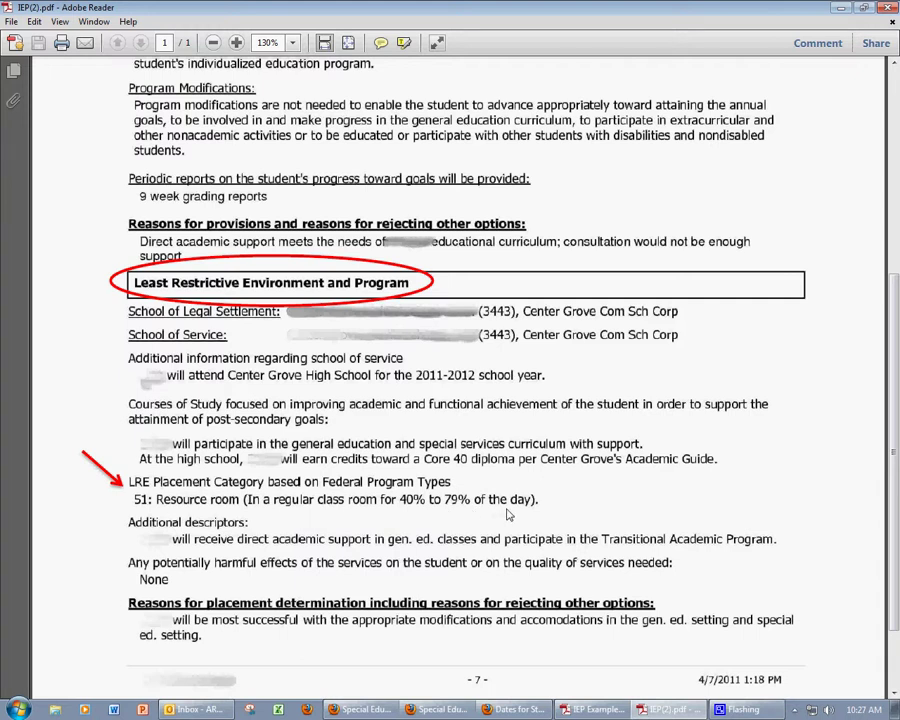
click(440, 709)
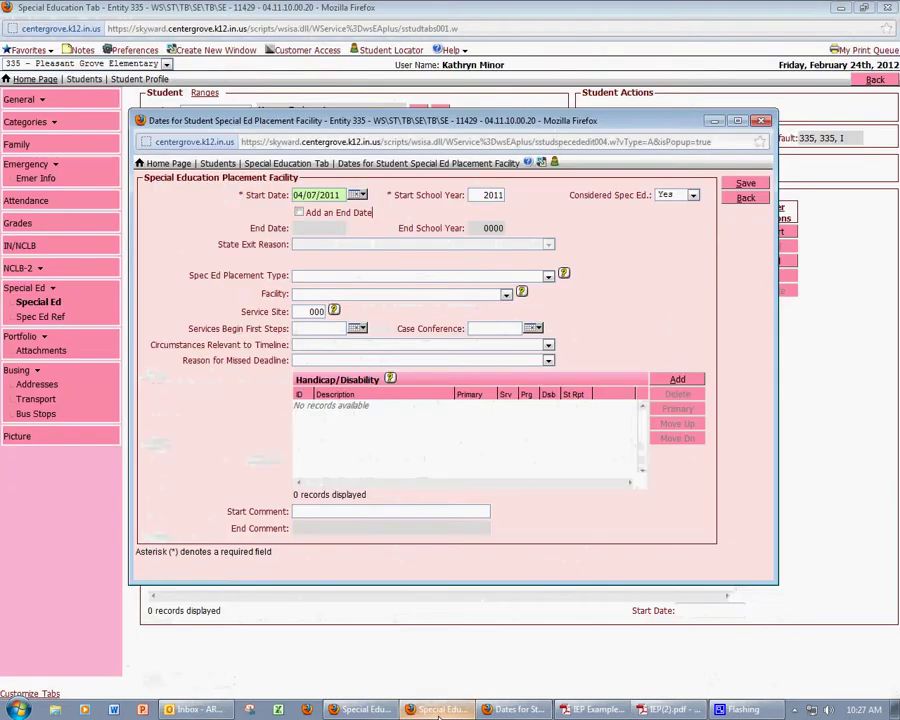
click(548, 275)
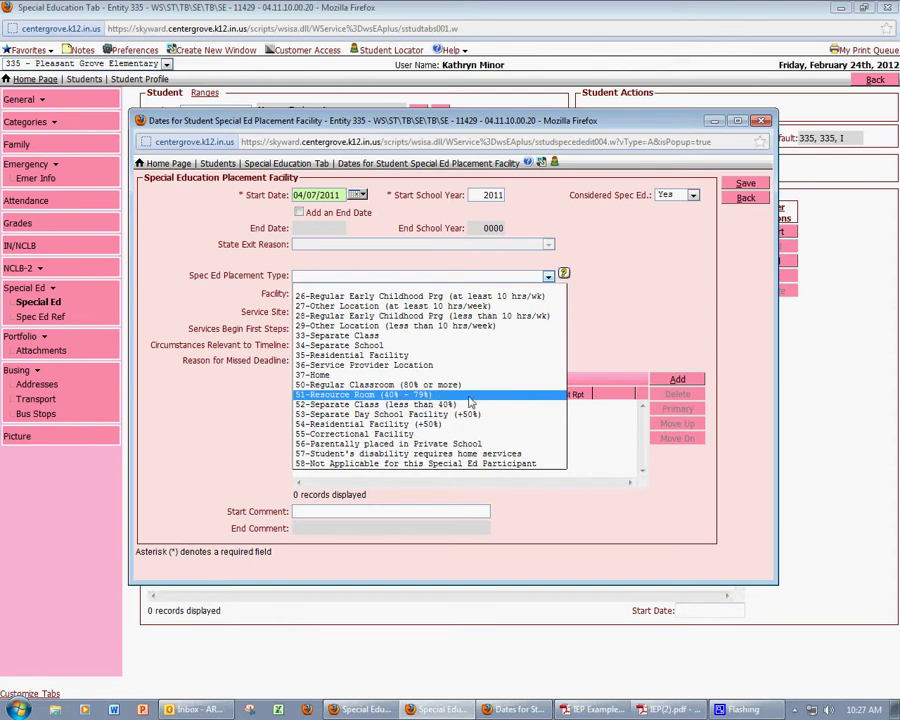
click(432, 396)
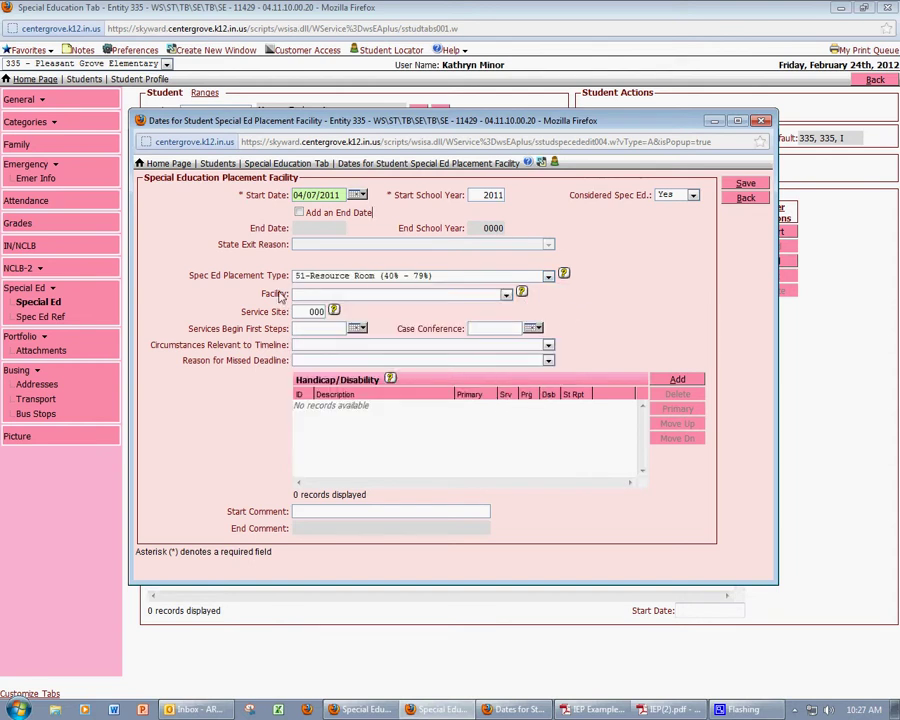
click(507, 296)
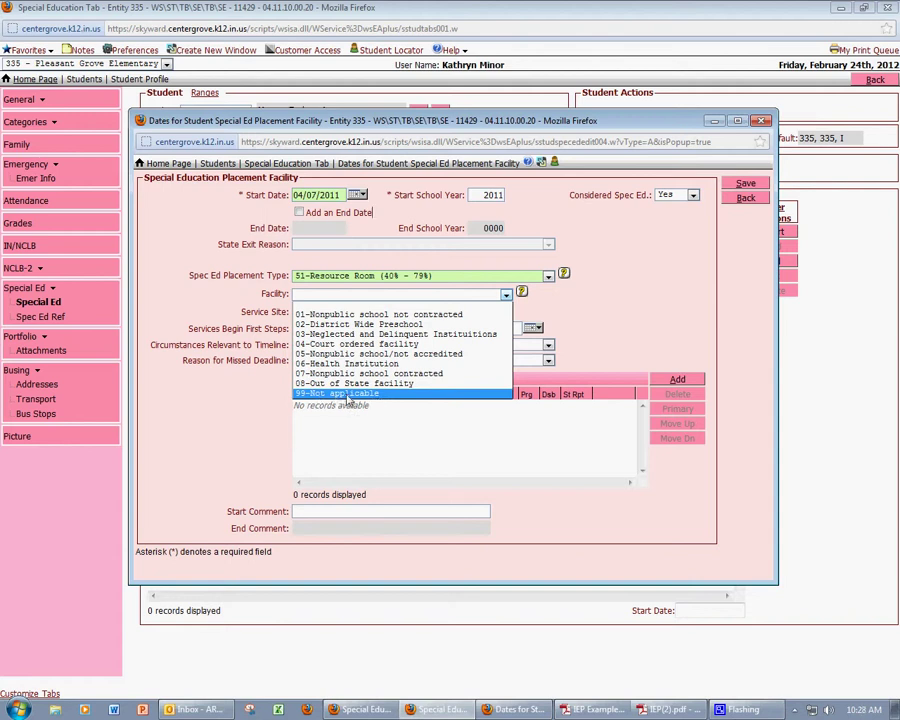
click(347, 396)
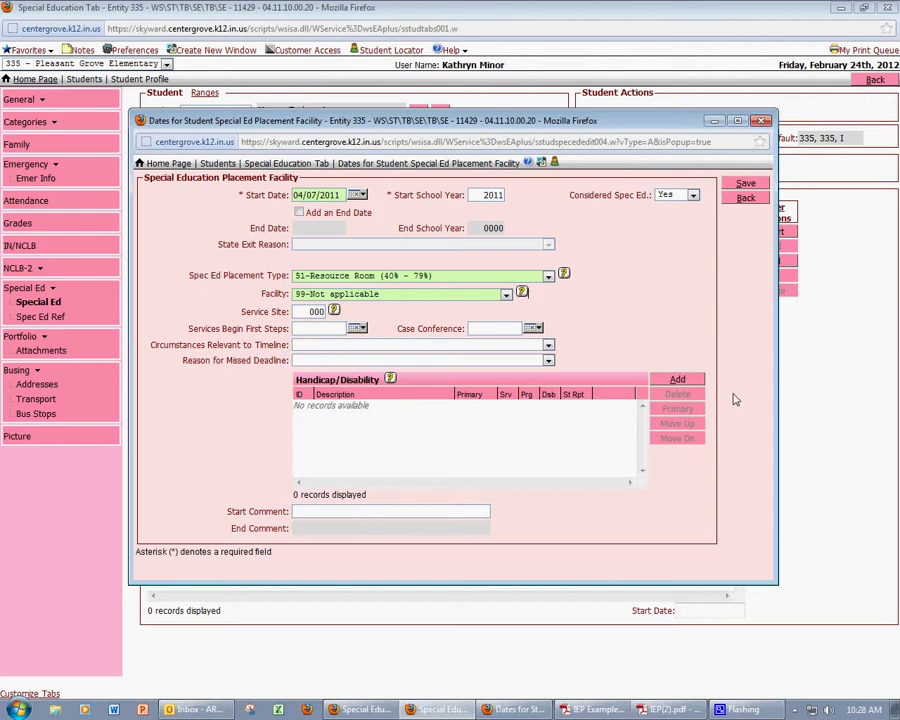
Add 07 Learning Disability to the placement's disabilities, matching the primary disability stated on page 2 of IEP Example.pdf.
click(678, 379)
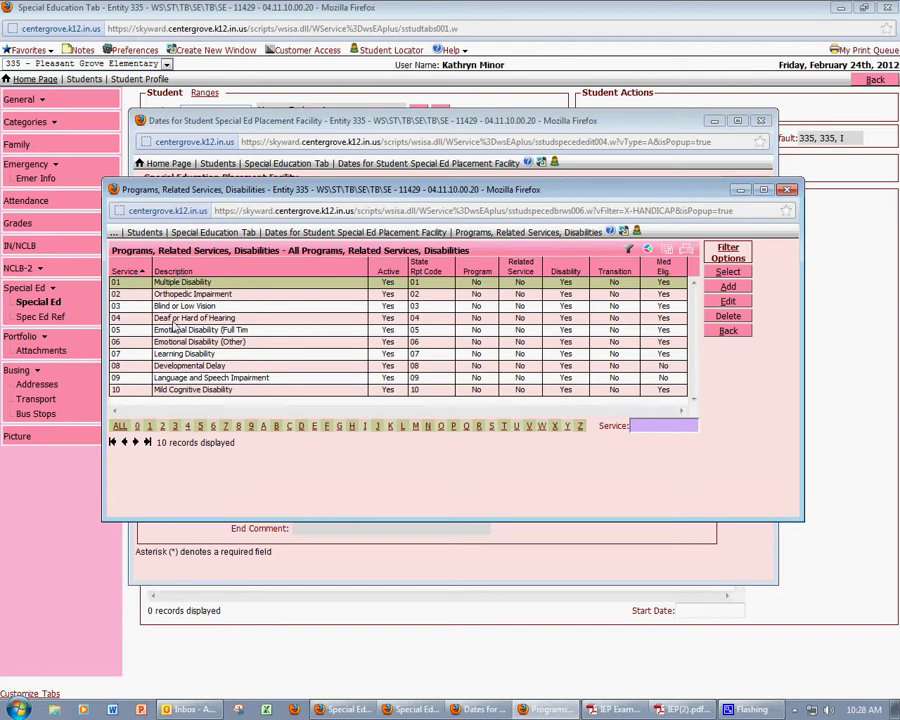
click(136, 442)
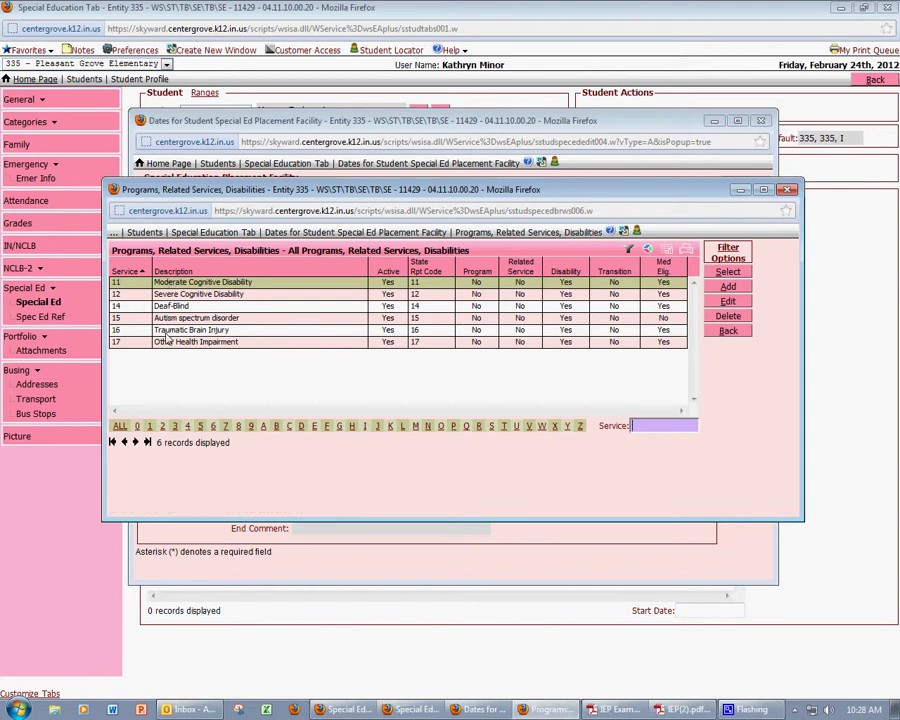
click(124, 442)
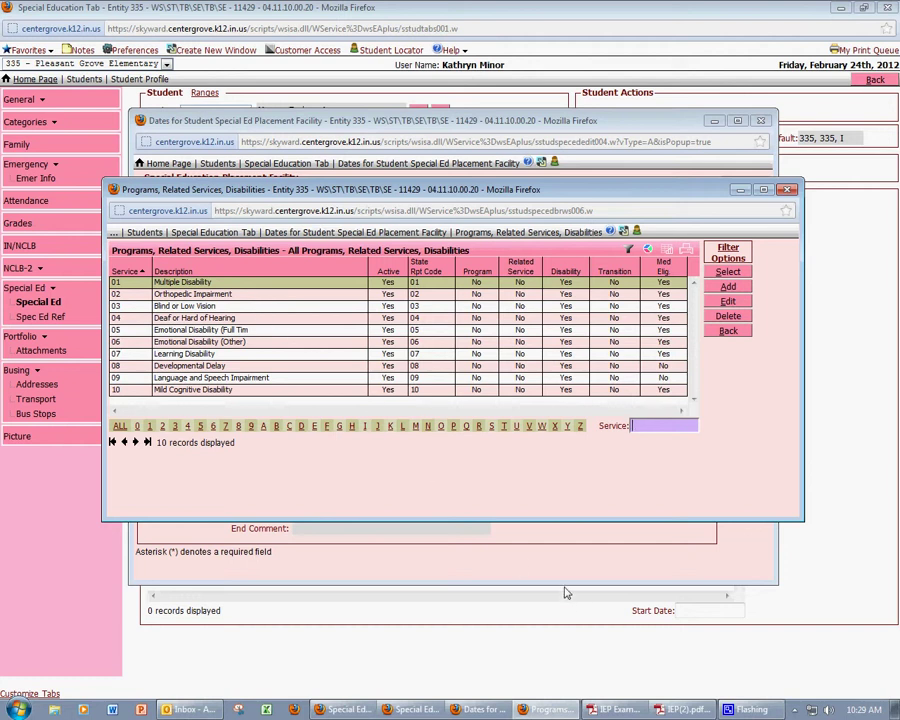
click(615, 709)
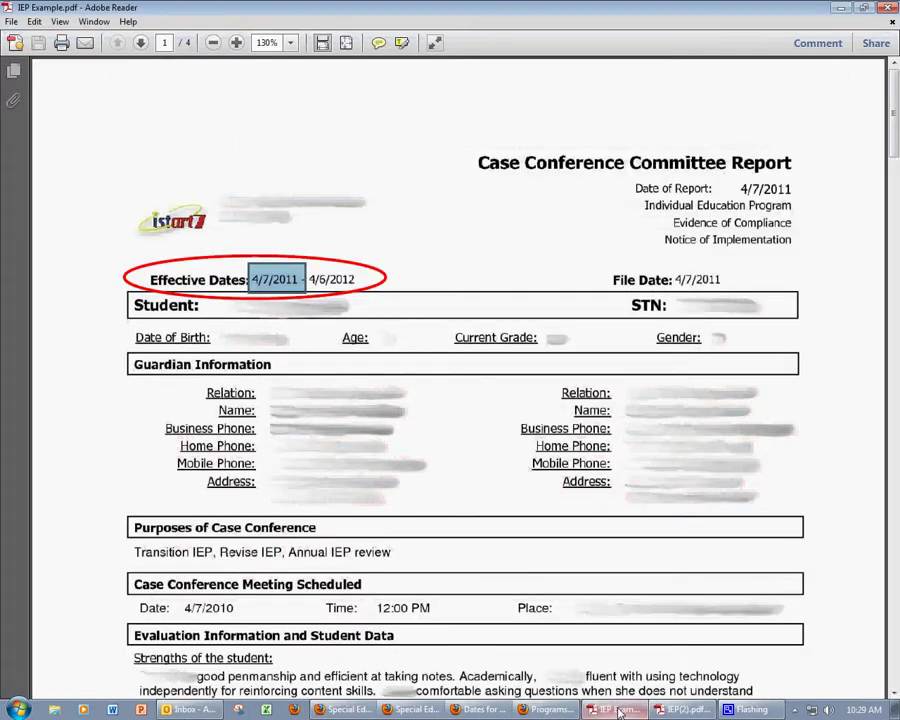
drag(895, 126, 895, 293)
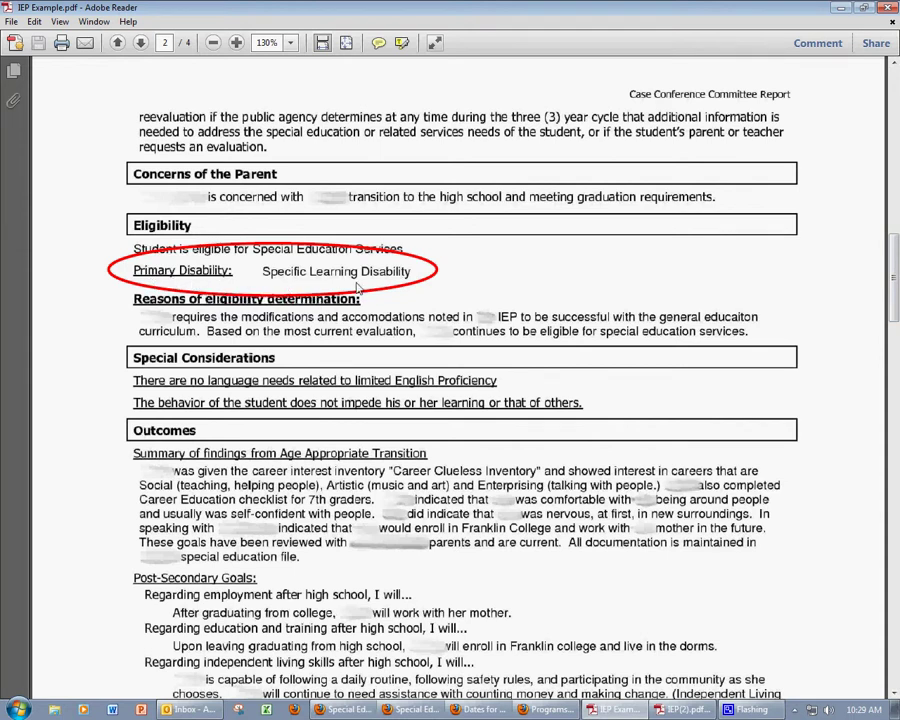
click(418, 709)
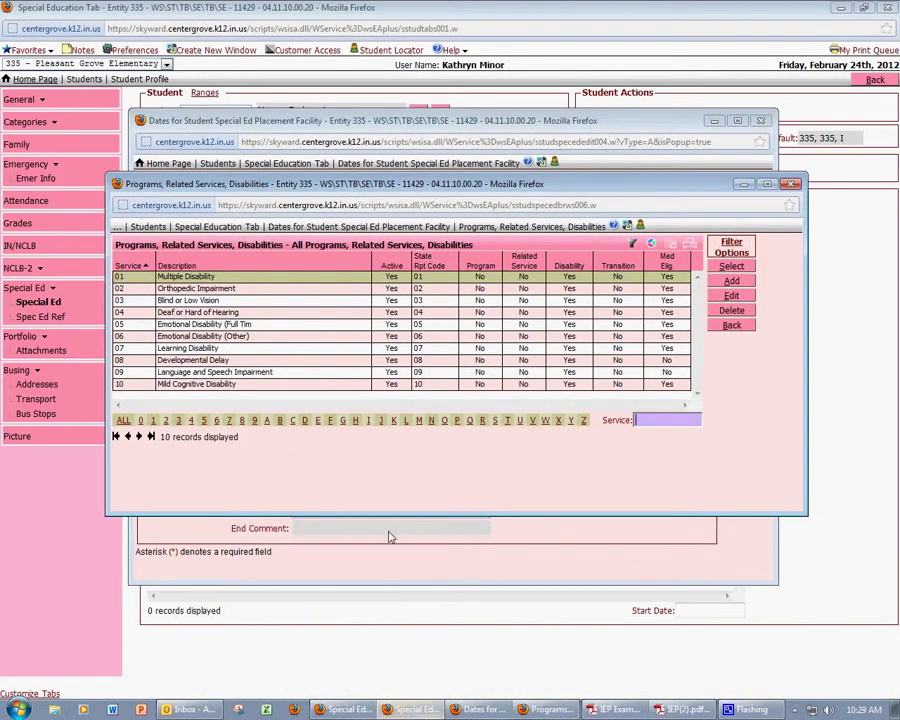
click(272, 351)
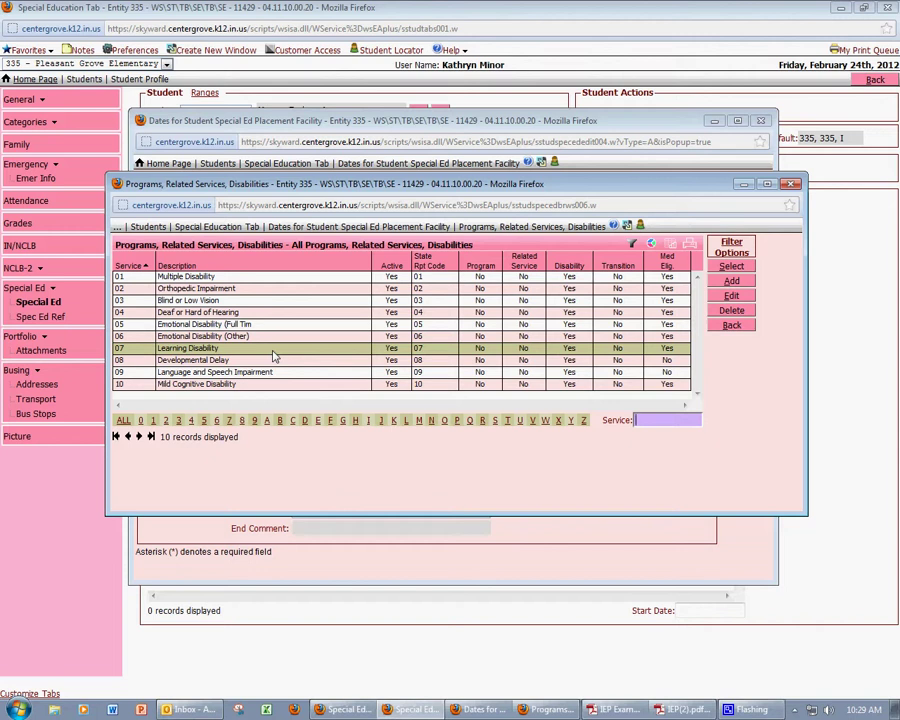
click(731, 266)
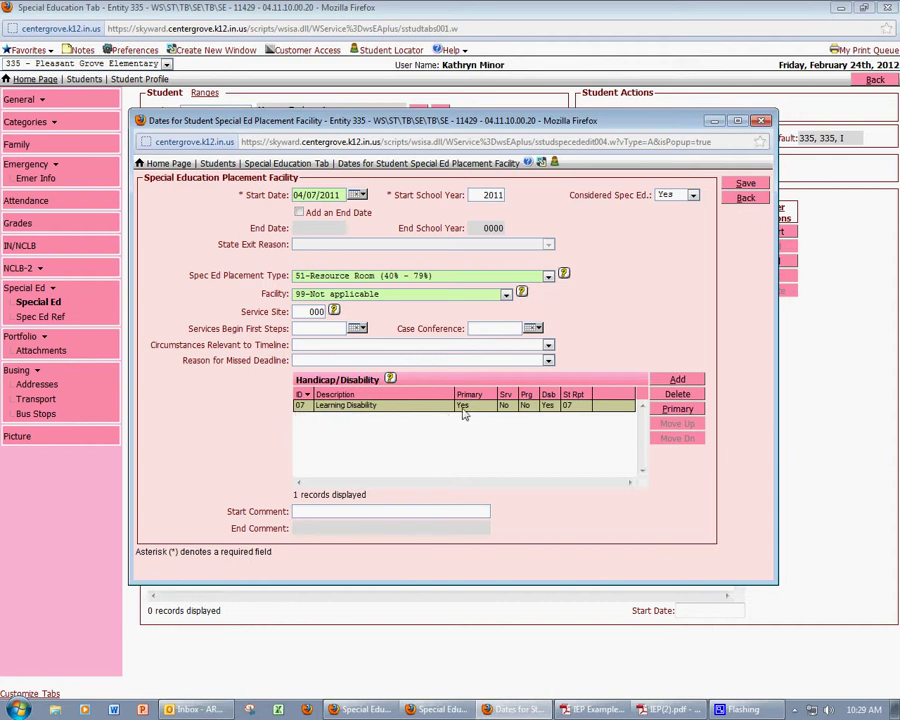
Try adding 09 Language and Speech Impairment as a second disability on the placement, and delete that entry again.
click(679, 380)
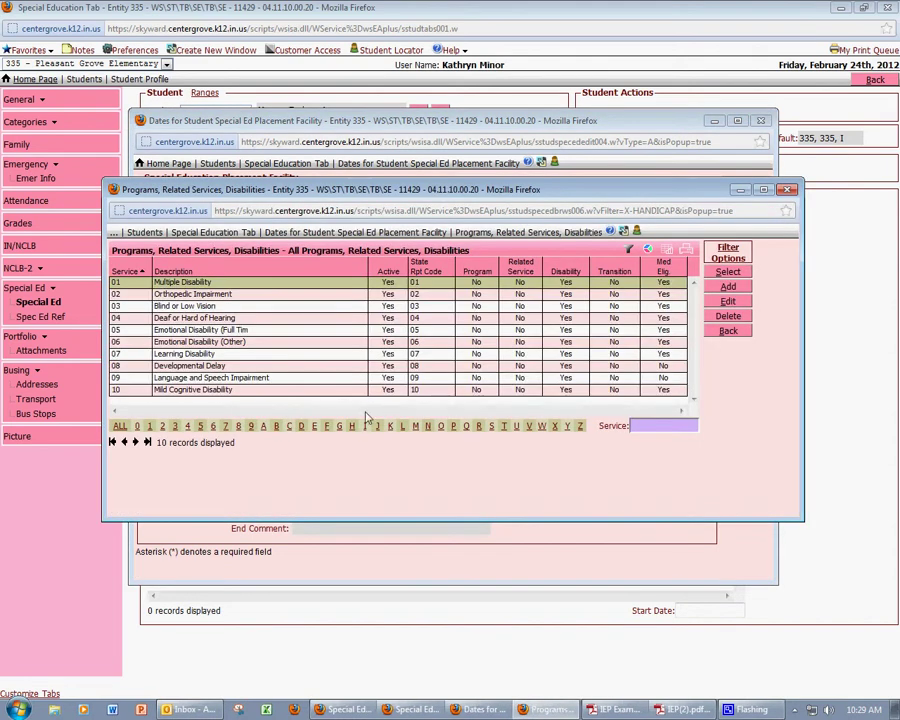
click(235, 378)
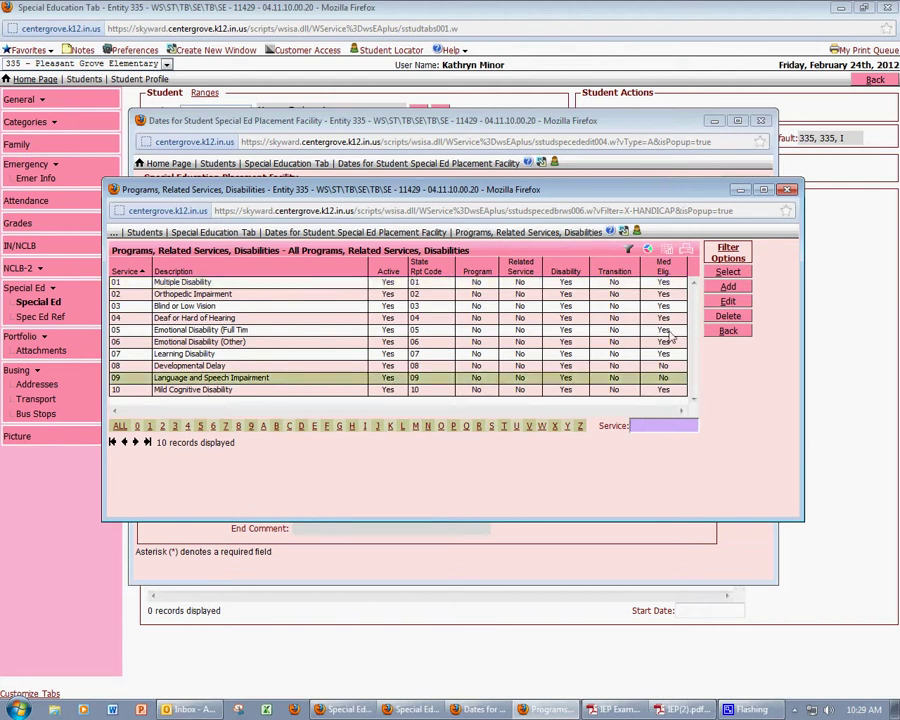
click(732, 286)
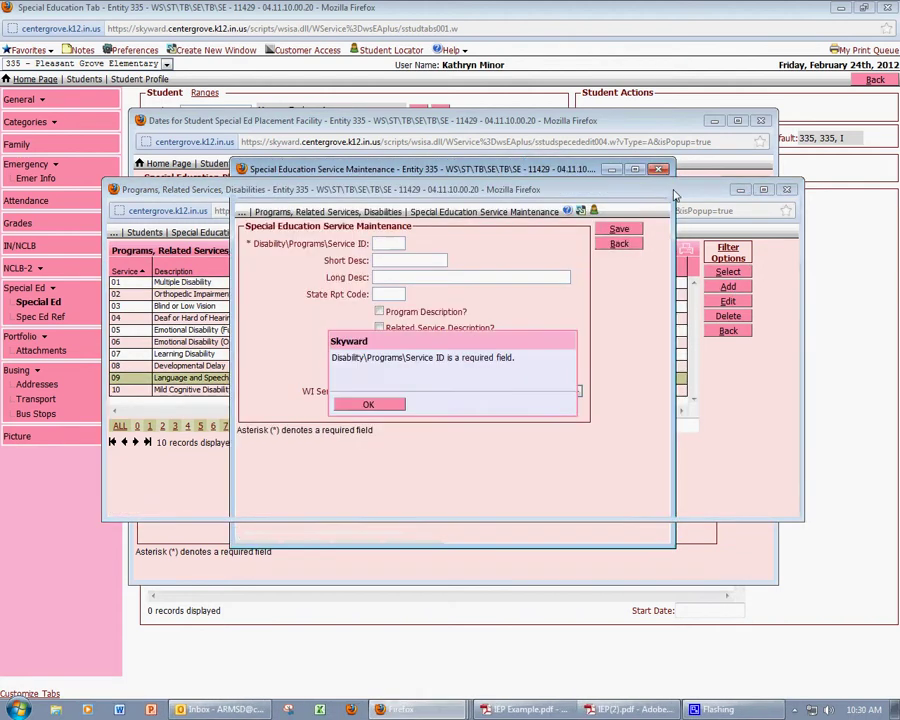
click(658, 169)
click(725, 213)
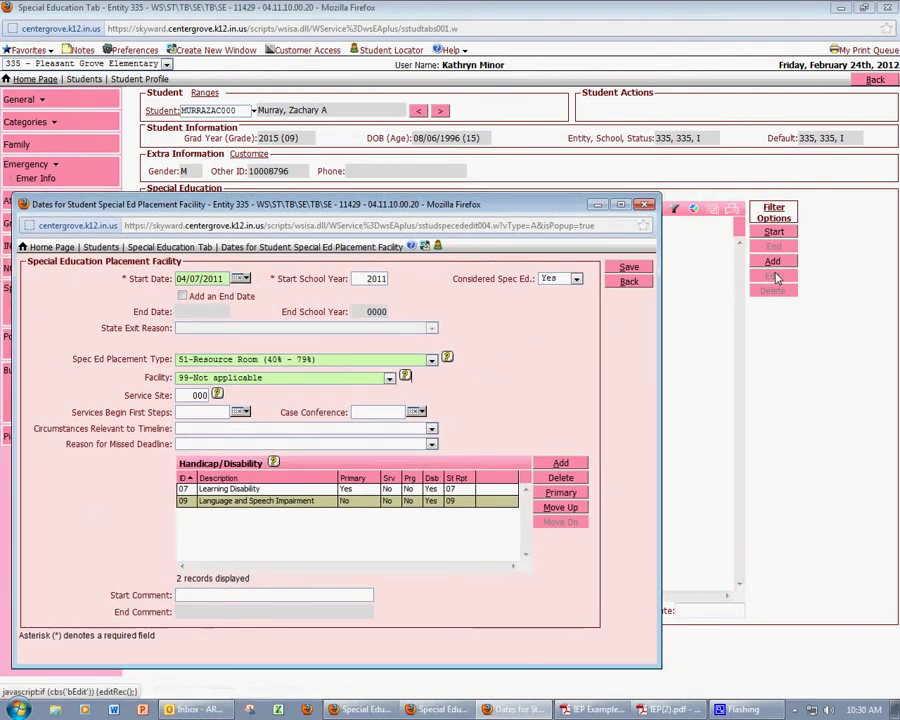
drag(512, 205, 643, 119)
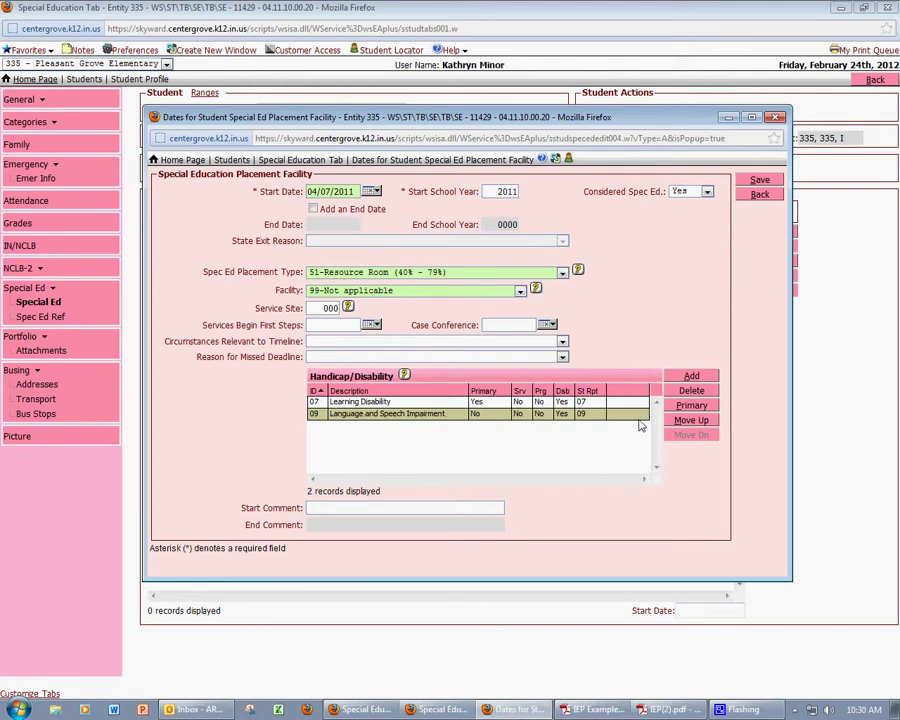
click(692, 390)
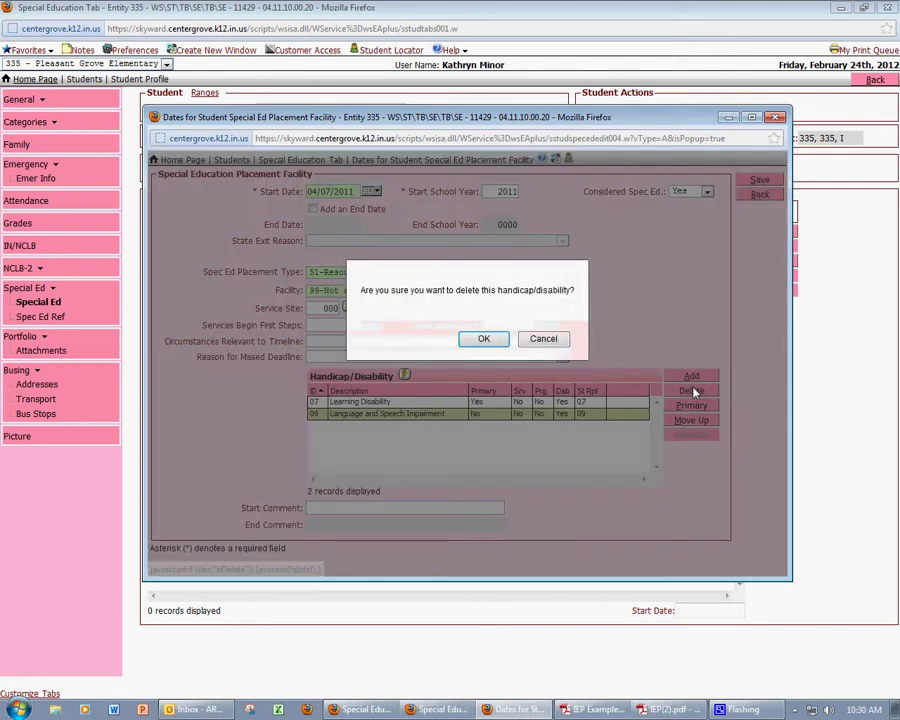
click(480, 338)
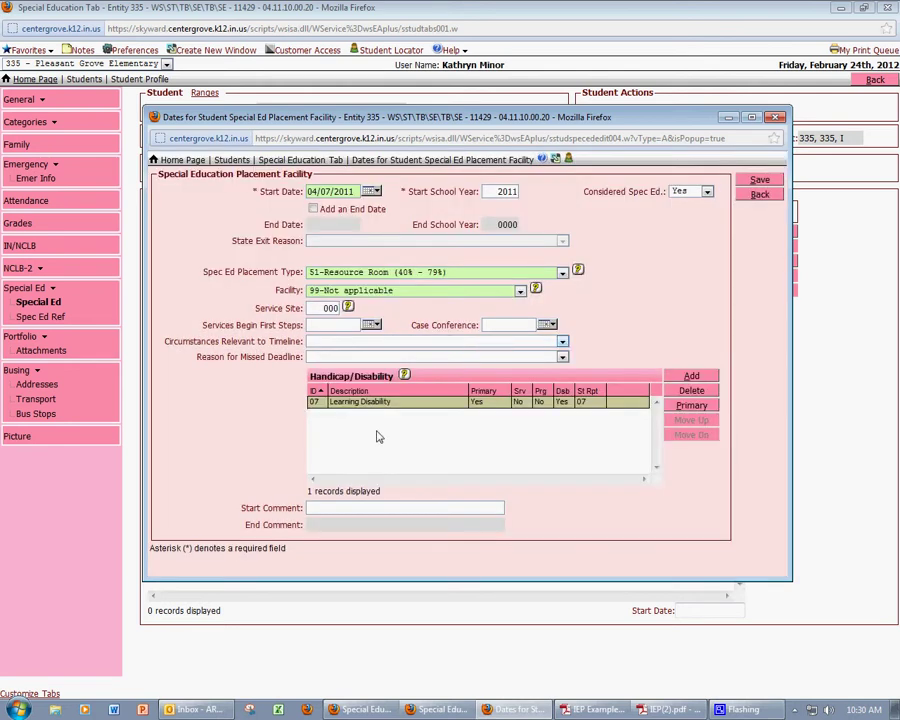
Try "Deleted Speech IEP" as the placement's start comment and clear the comment again.
click(376, 510)
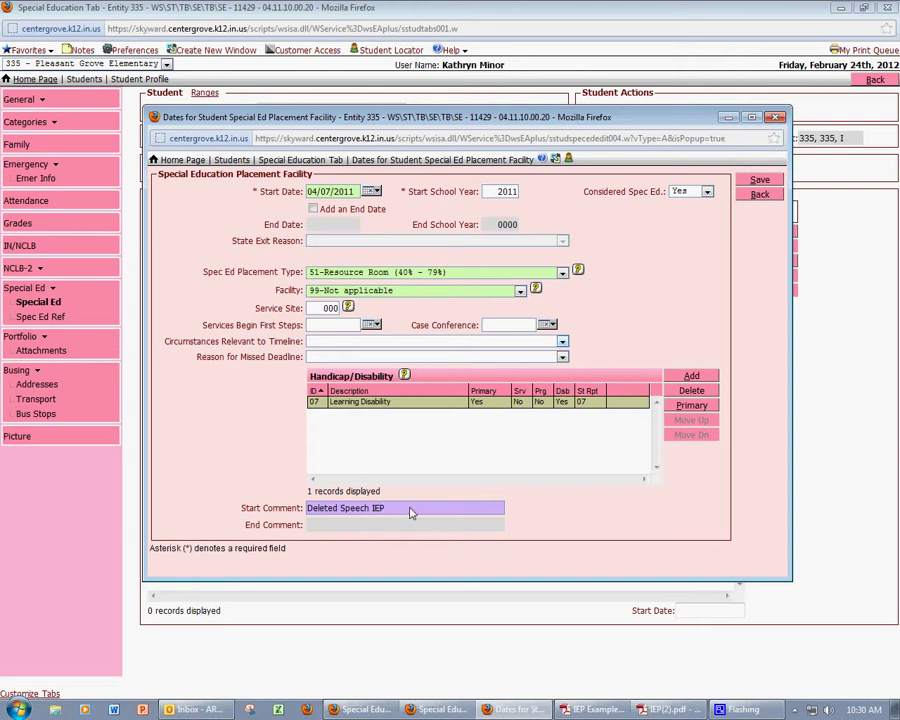
drag(410, 512, 308, 512)
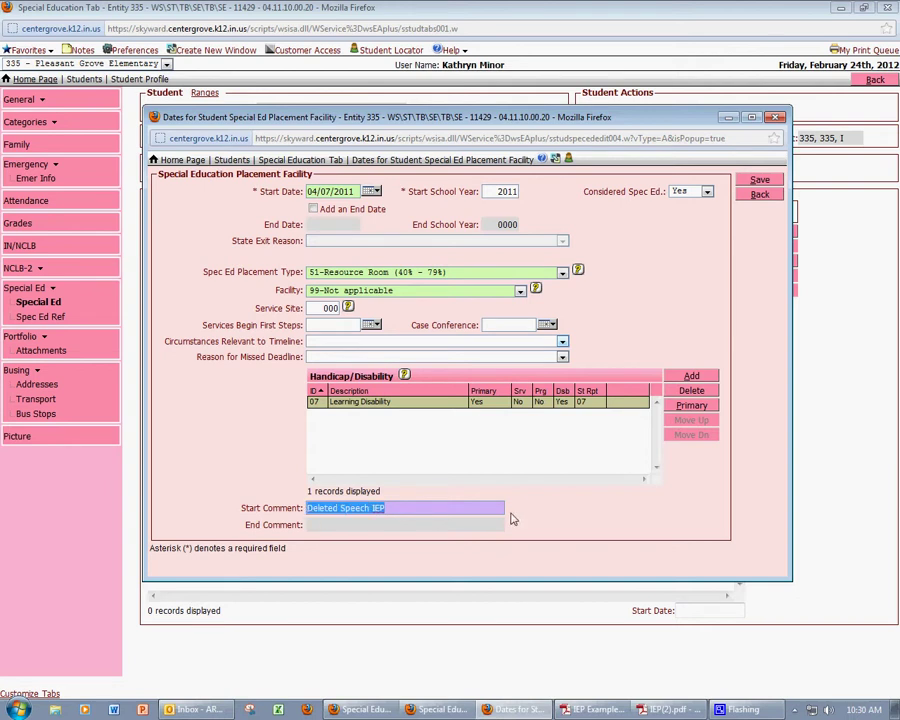
key(Delete)
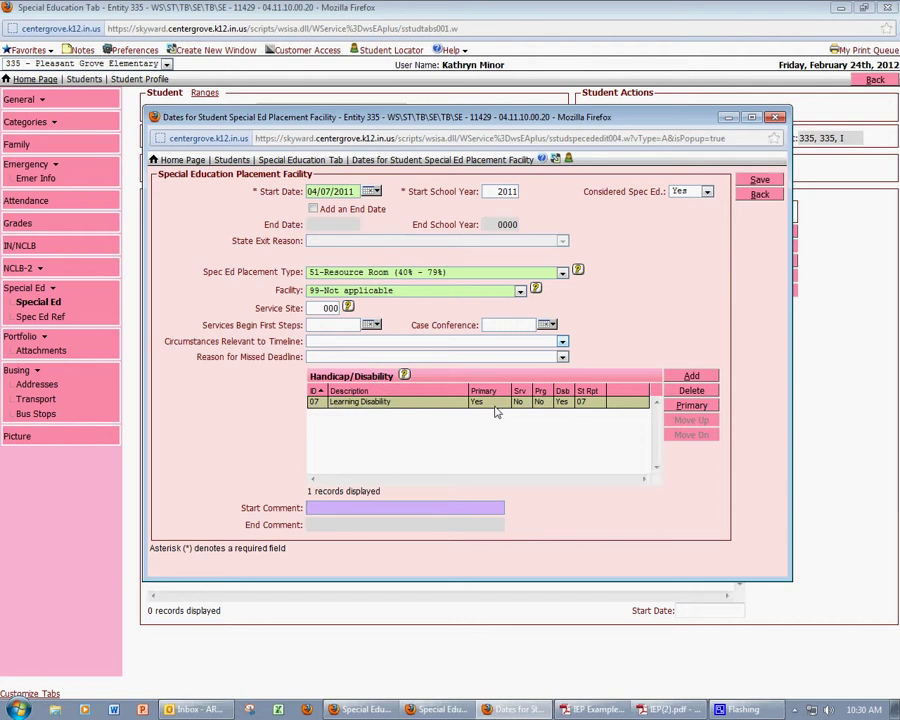
Save the special education placement record and reopen it briefly to review its details.
click(762, 181)
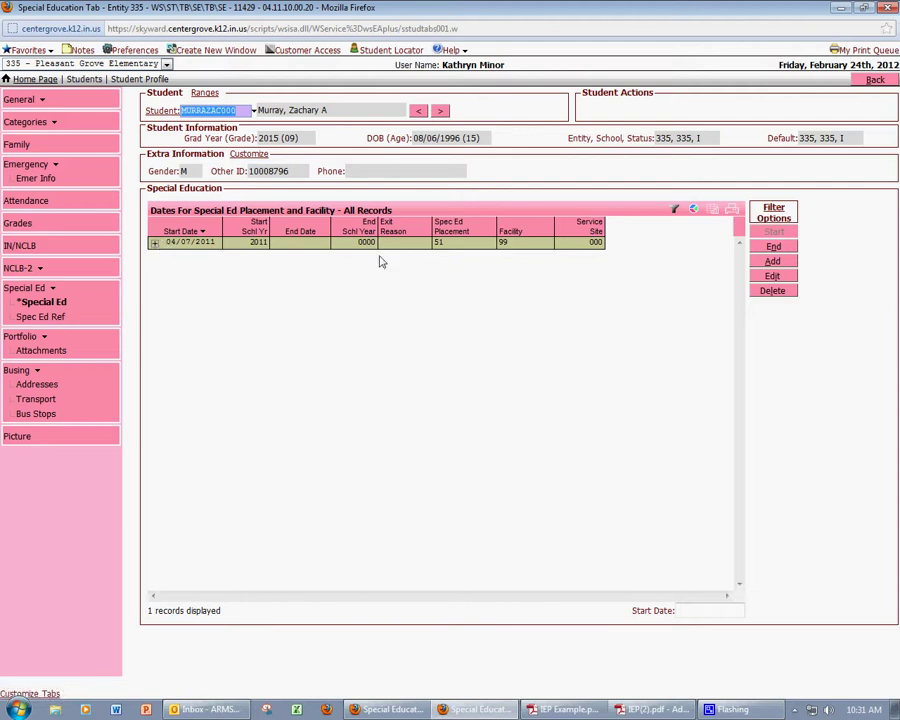
click(787, 277)
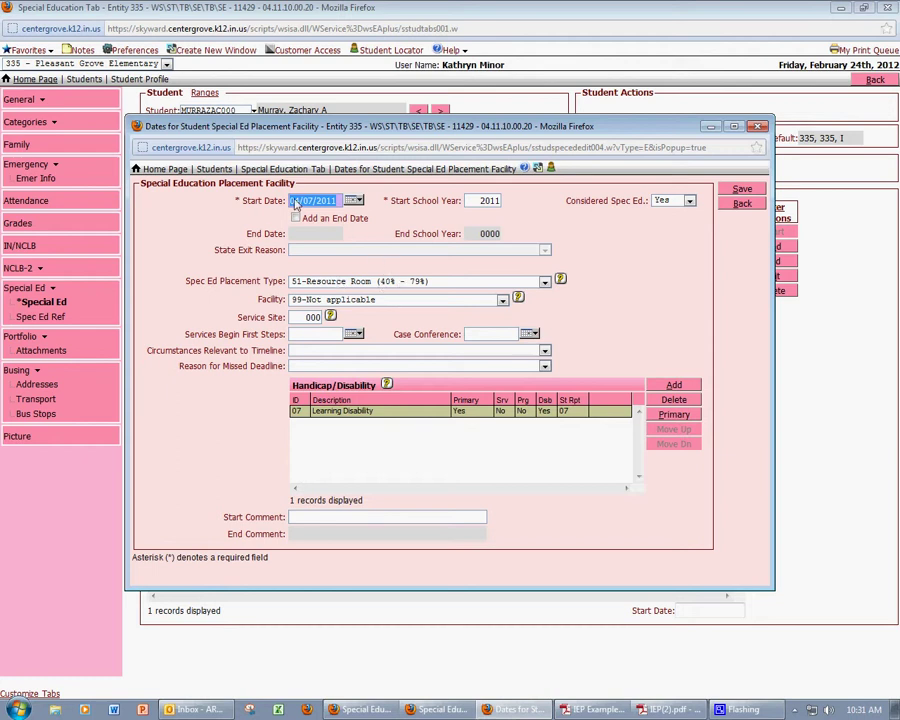
key(Return)
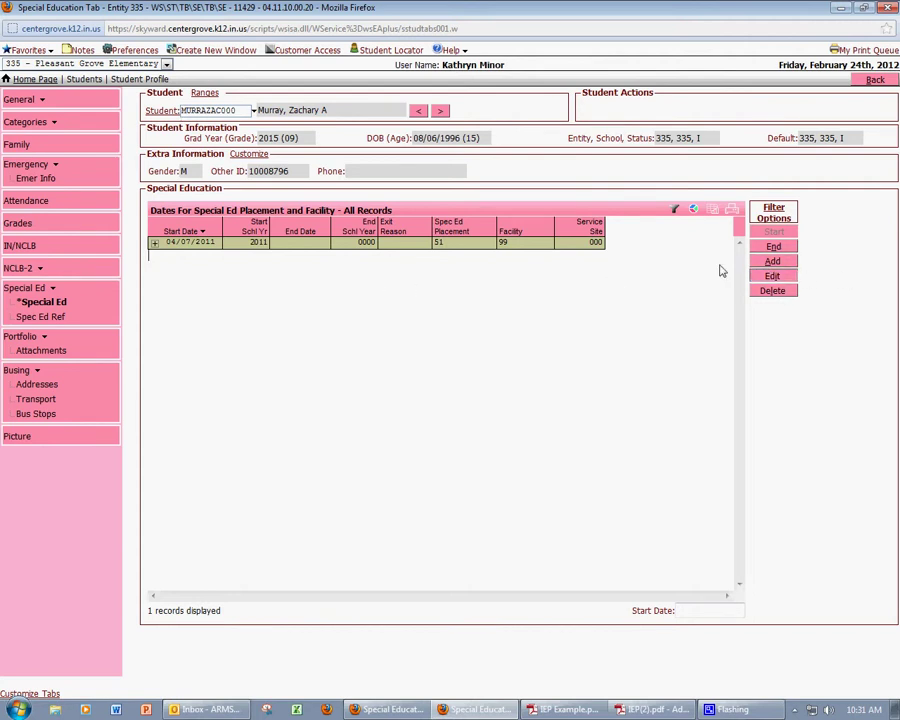
Try adding the end date 02/24/2012 to the placement, view the state exit reasons, and close the record without saving.
click(773, 246)
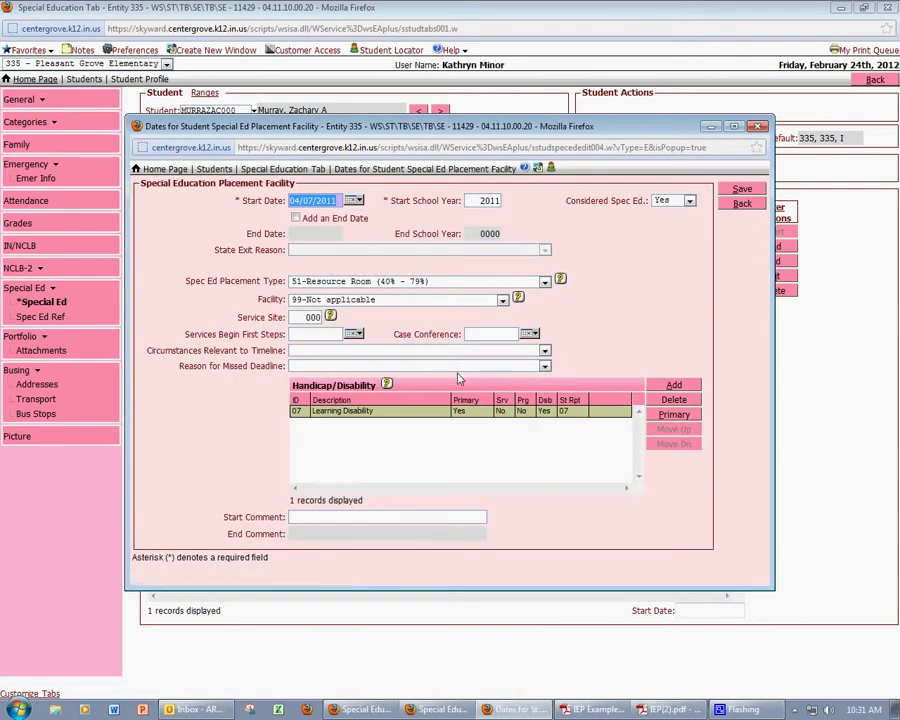
click(296, 219)
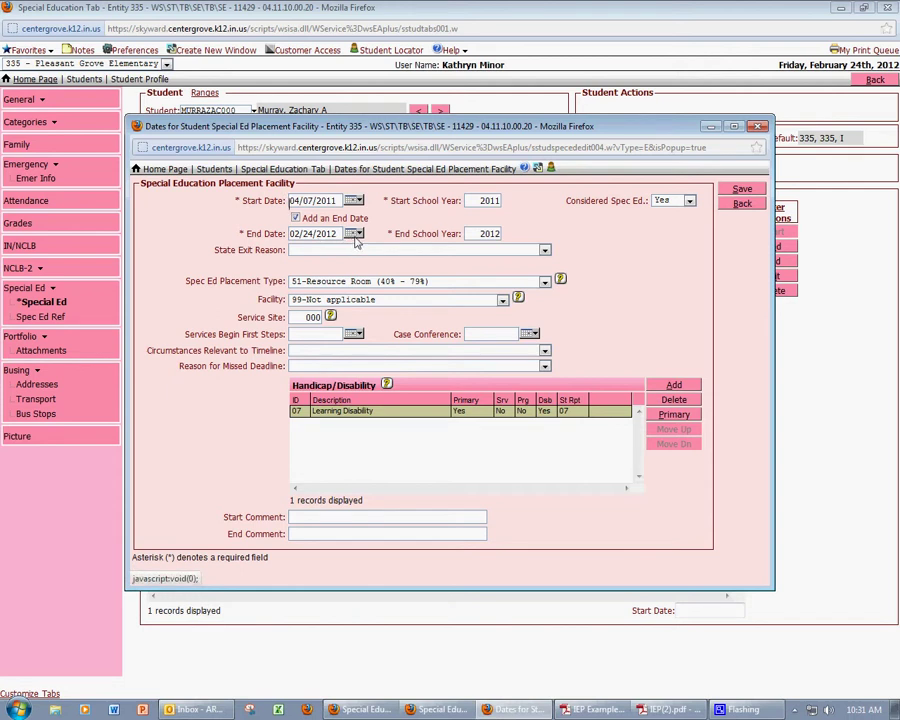
click(545, 250)
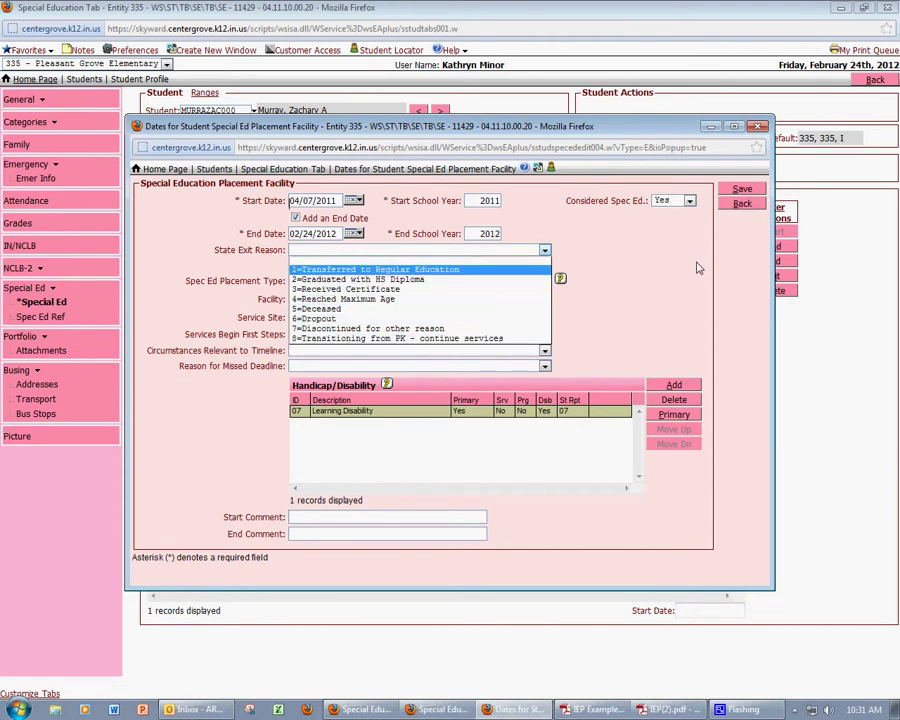
click(759, 126)
click(759, 126)
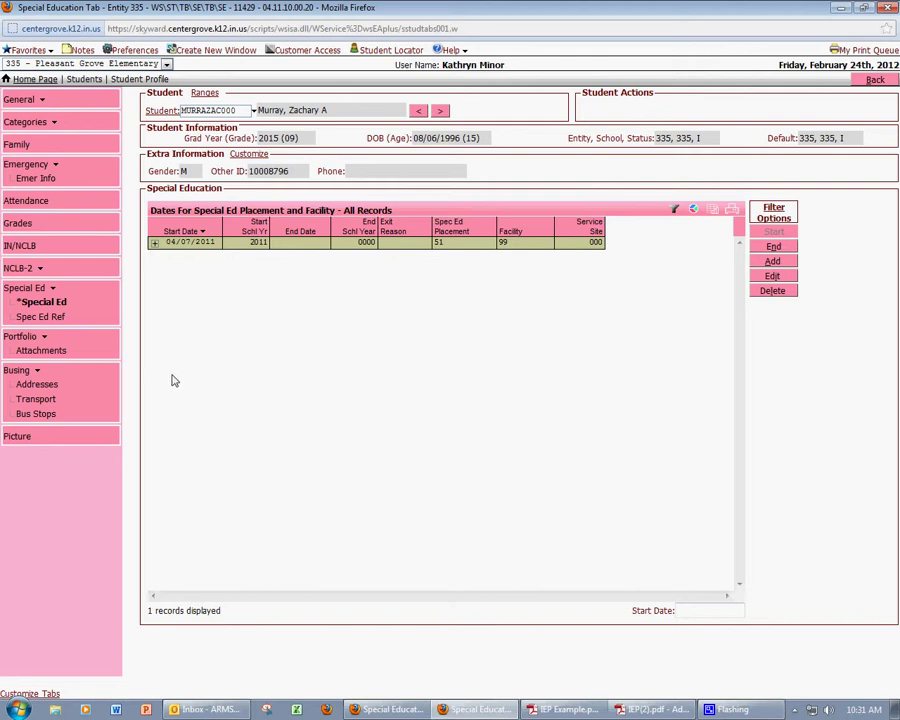
Open the student's IN/NCLB information for editing.
click(28, 250)
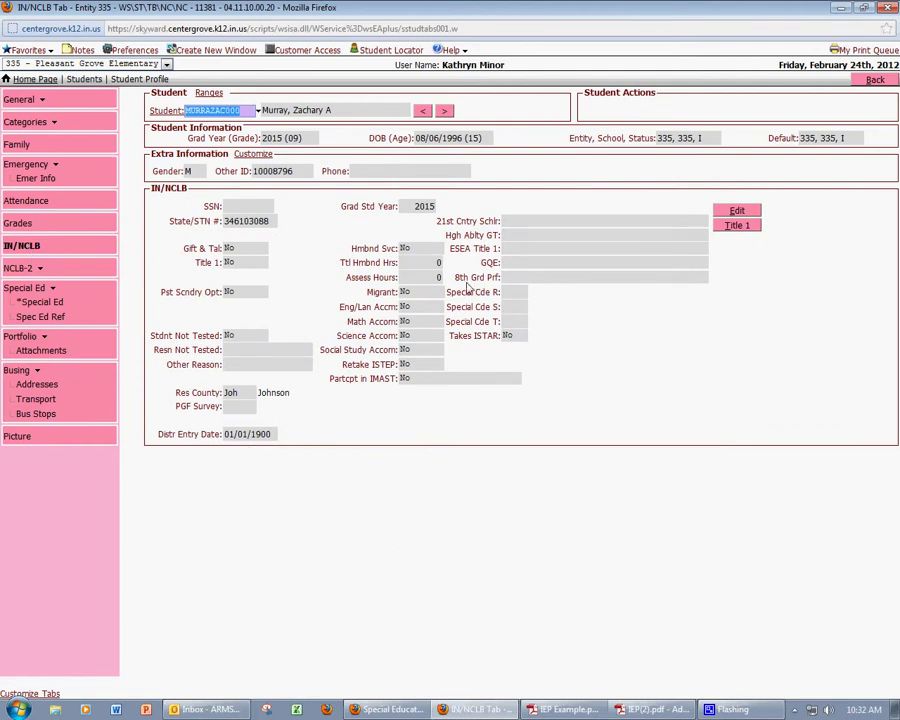
click(755, 213)
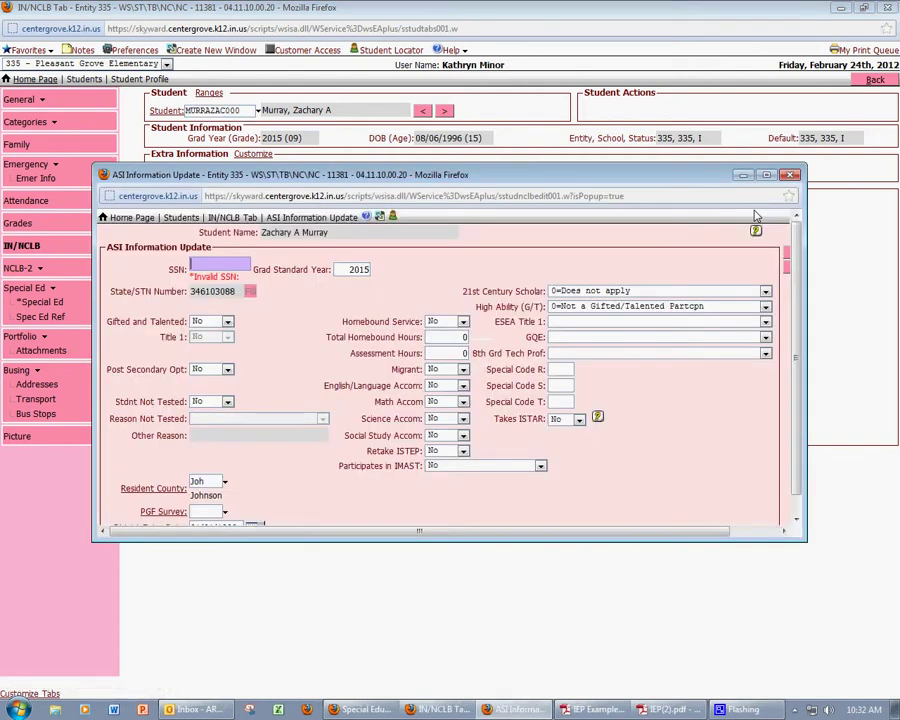
scroll(785, 308, down, 1)
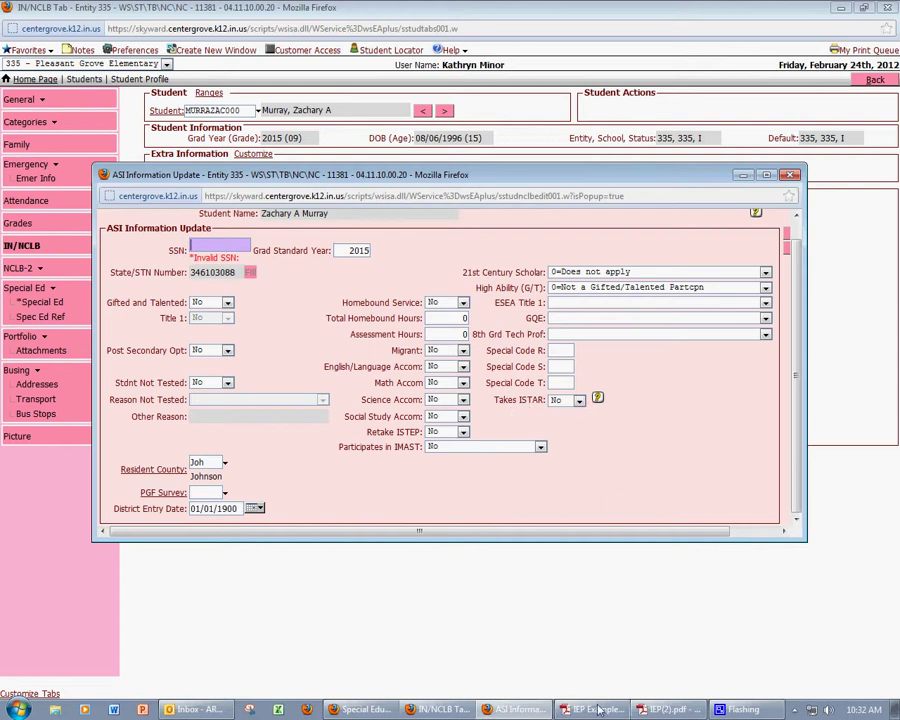
Set Participates in IMAST to Yes, IMAST Only, following the Participation in Testing Programs section on page 2 of IEP Example.pdf.
mouse_move(598, 712)
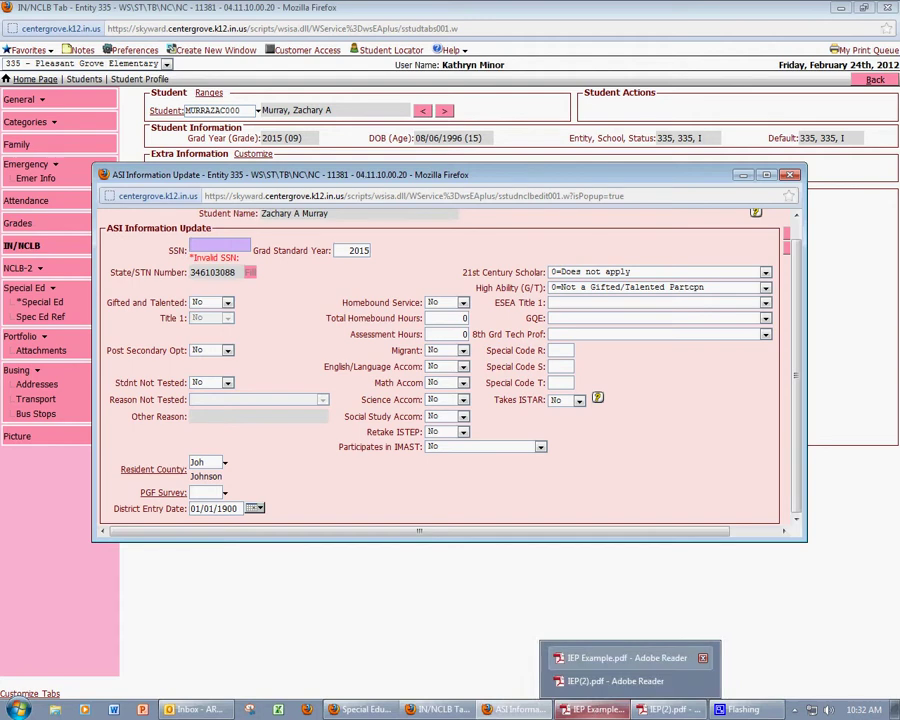
click(604, 712)
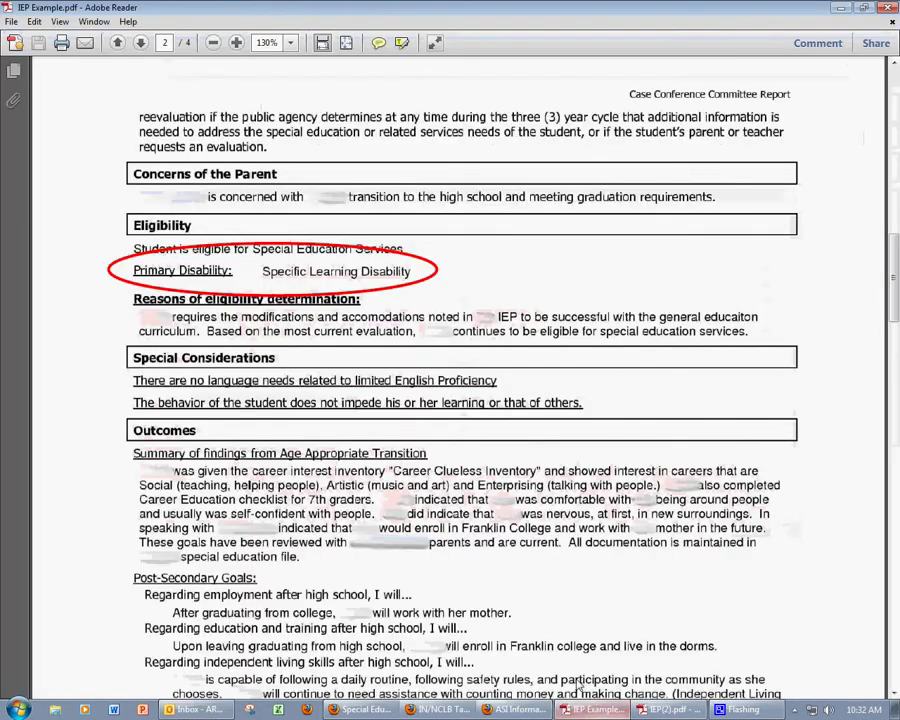
scroll(283, 300, down, 6)
scroll(283, 300, down, 4)
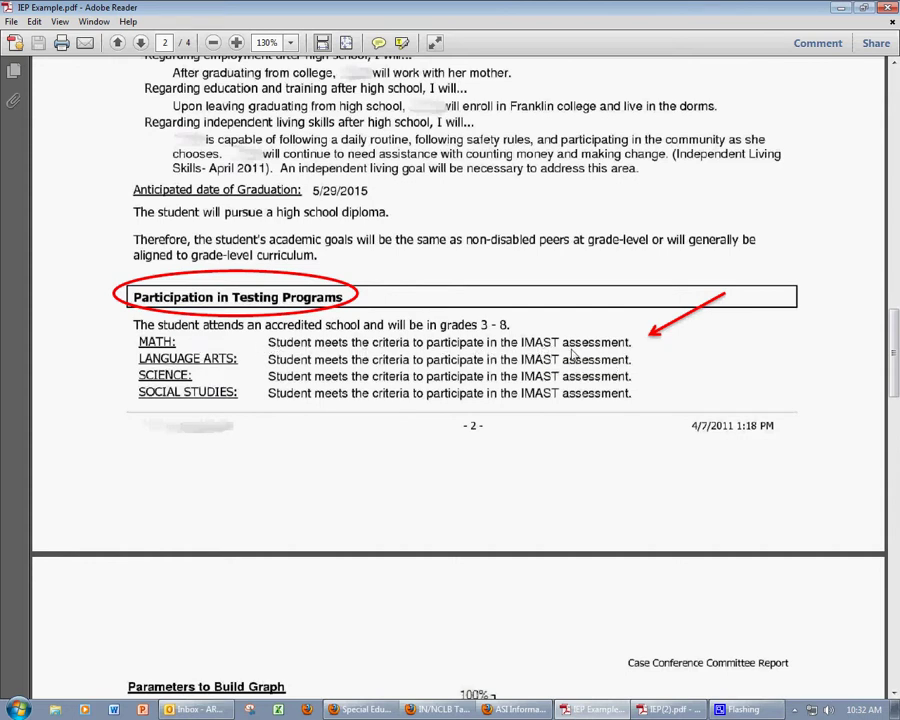
click(517, 709)
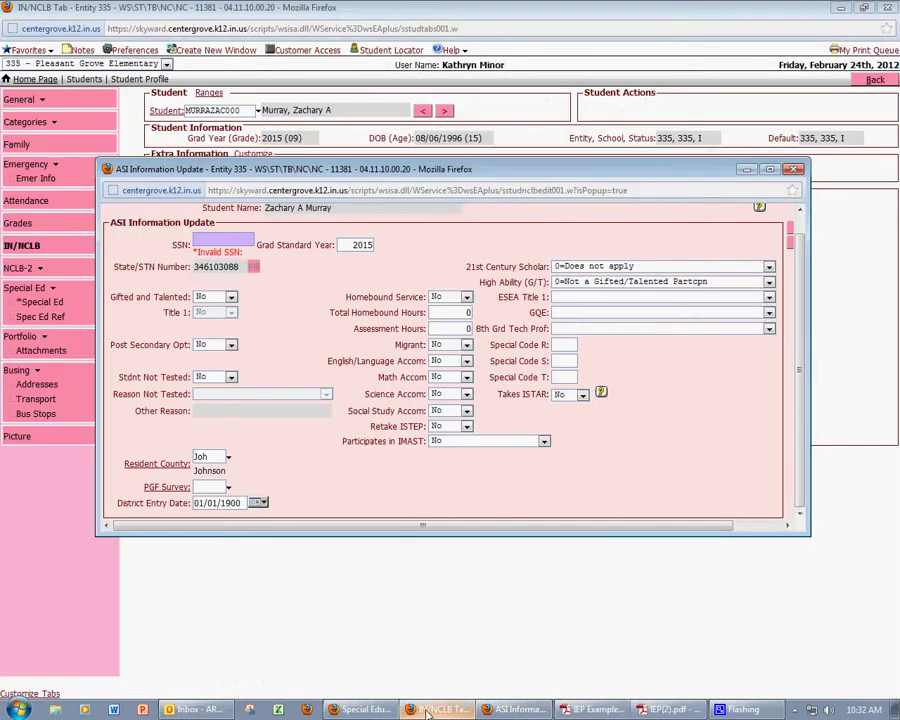
click(544, 441)
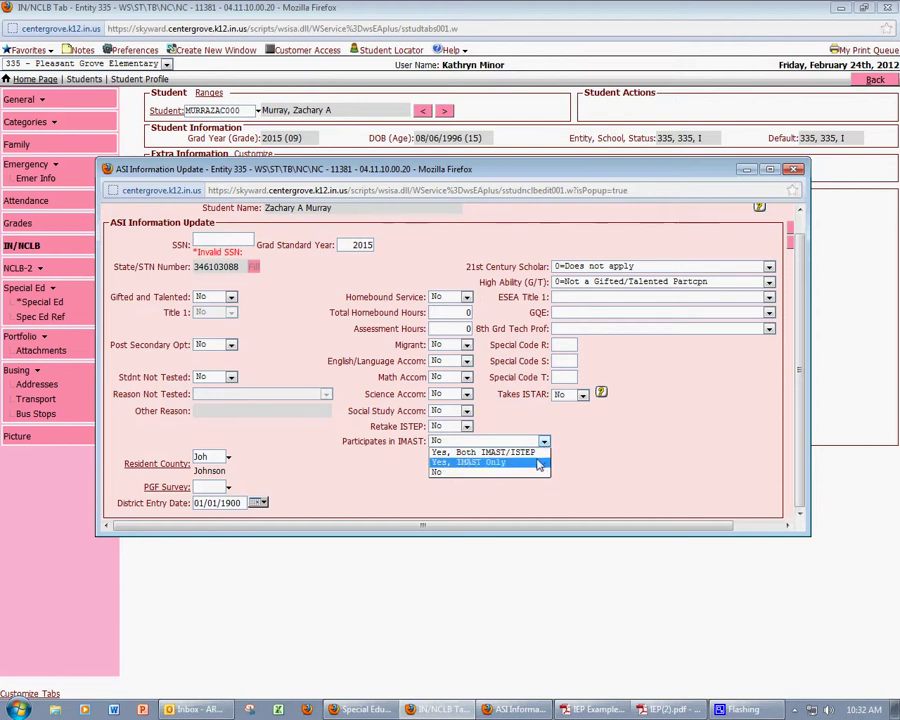
click(486, 465)
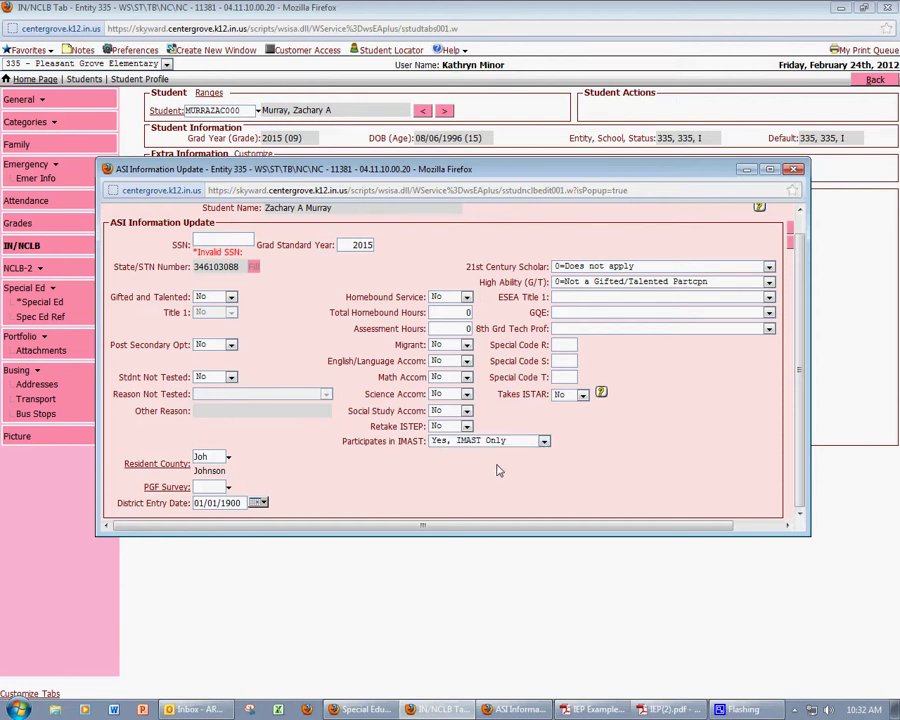
Recheck the testing participation for all four subjects in IEP Example.pdf and keep Yes, IMAST Only selected for IMAST participation.
click(597, 709)
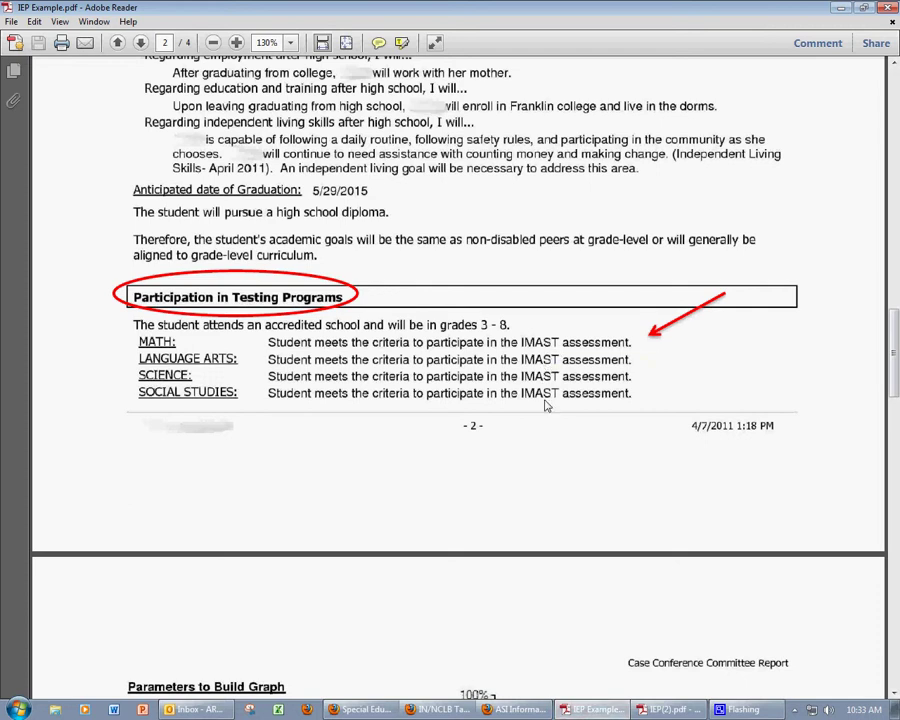
click(521, 709)
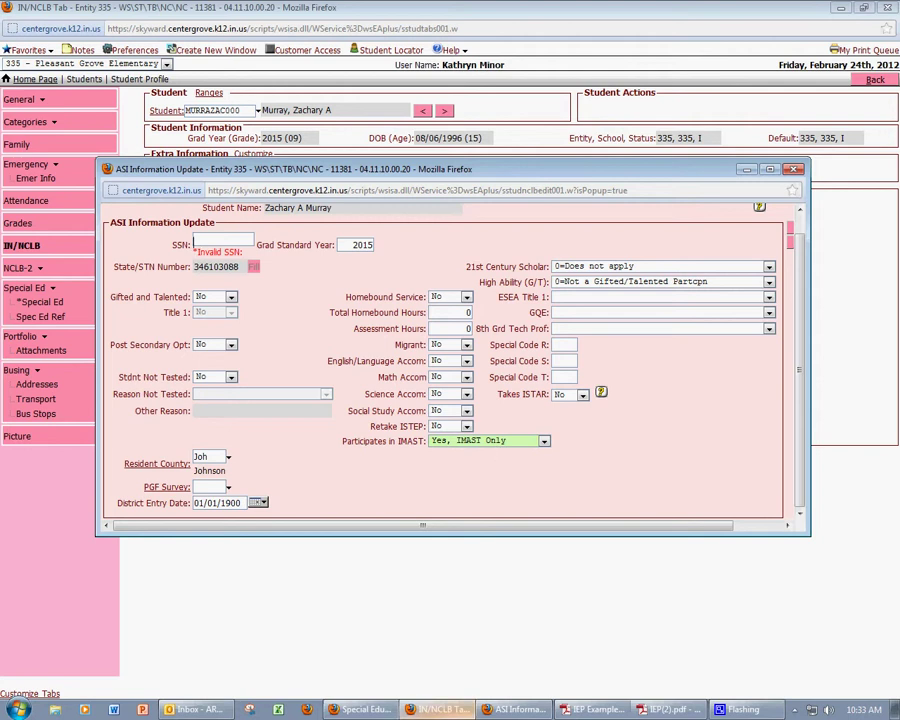
click(497, 710)
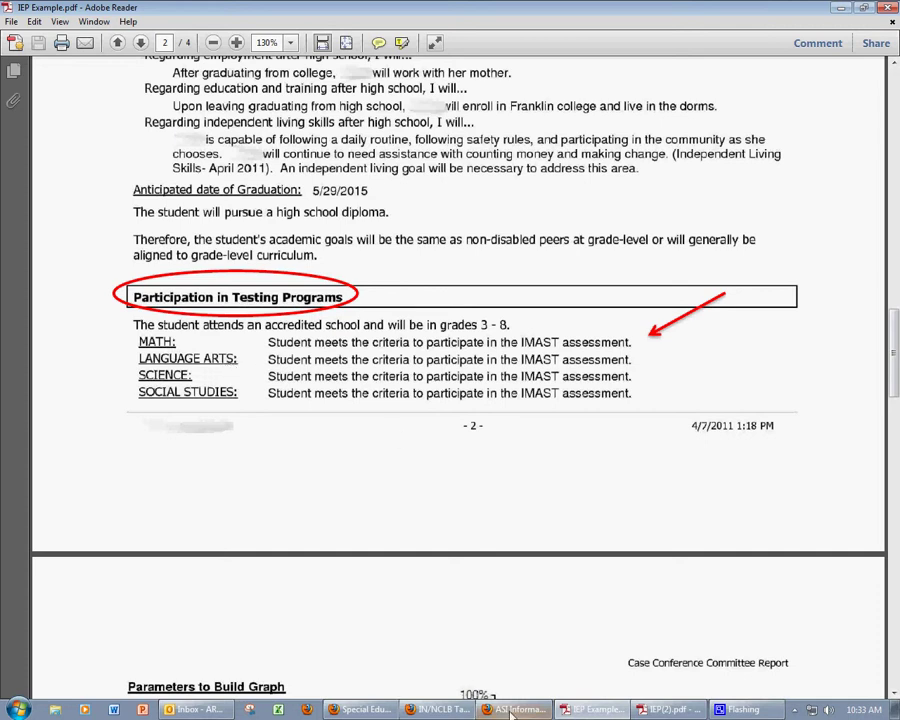
click(457, 711)
click(520, 441)
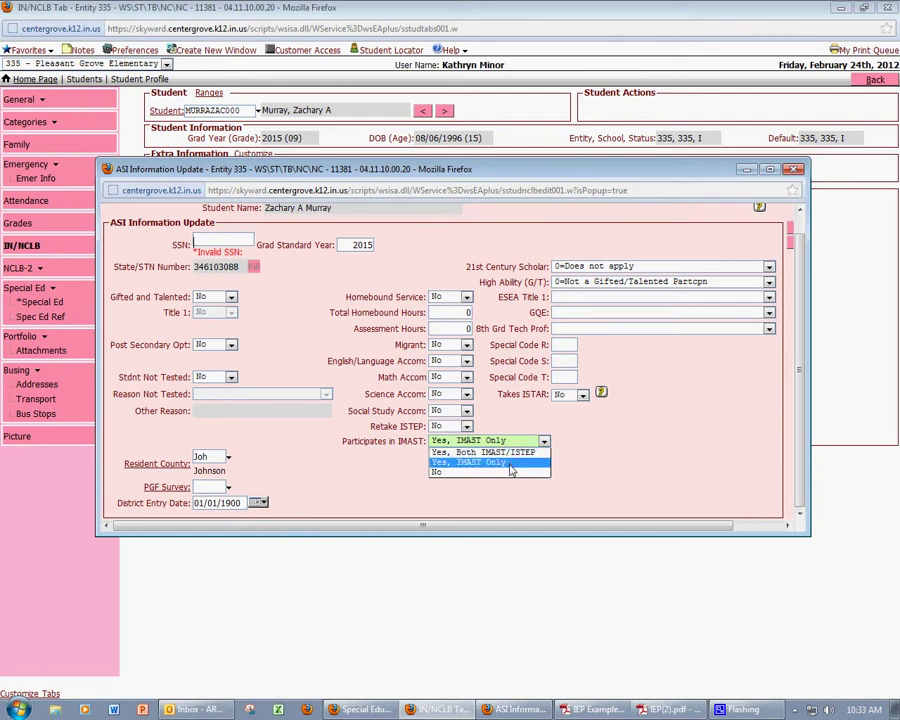
click(478, 463)
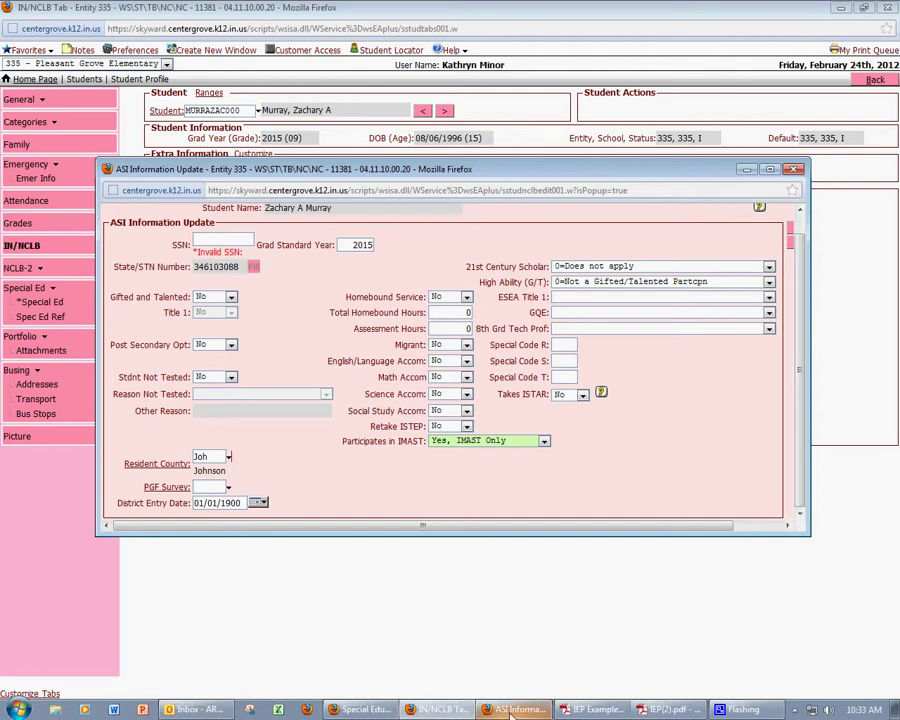
Set the English/Language and Math accommodations to Paper/Pencil, following the Accommodations section in IEP Example.pdf.
key(alt+Tab)
scroll(310, 306, down, 10)
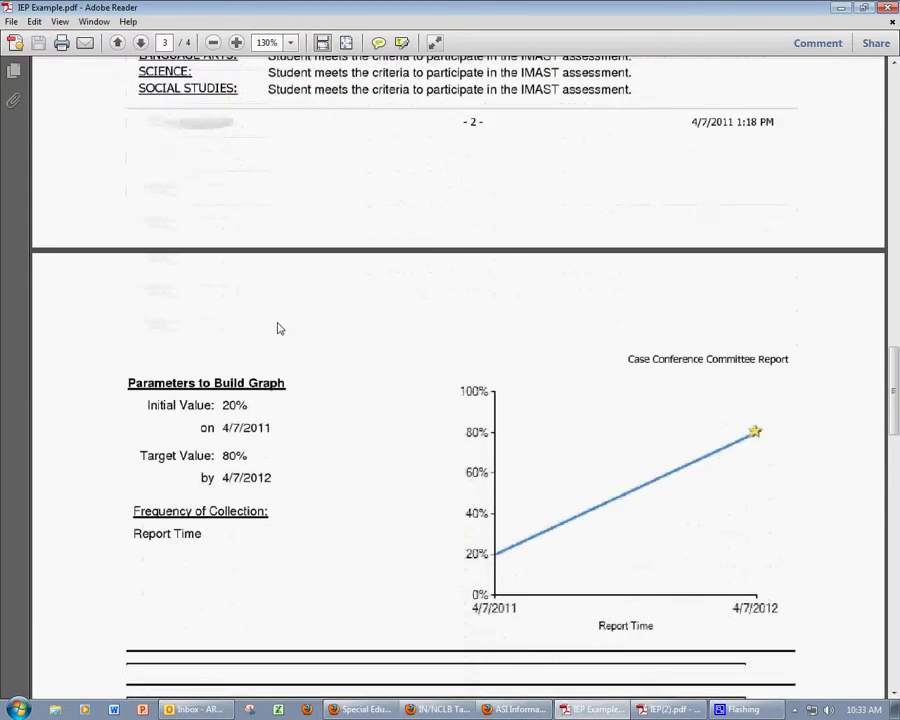
scroll(281, 328, down, 10)
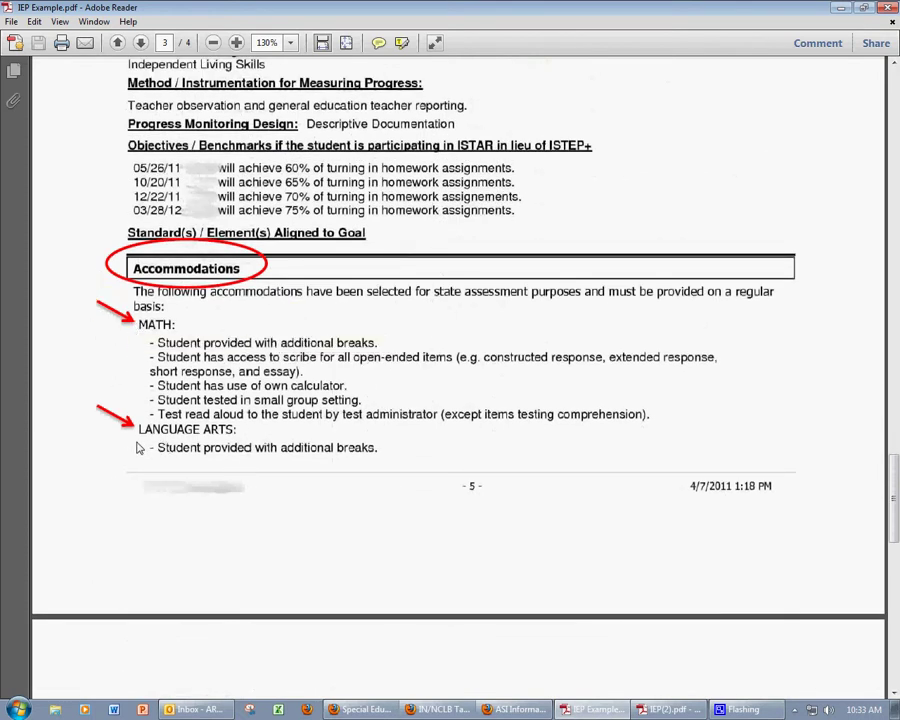
scroll(145, 447, down, 6)
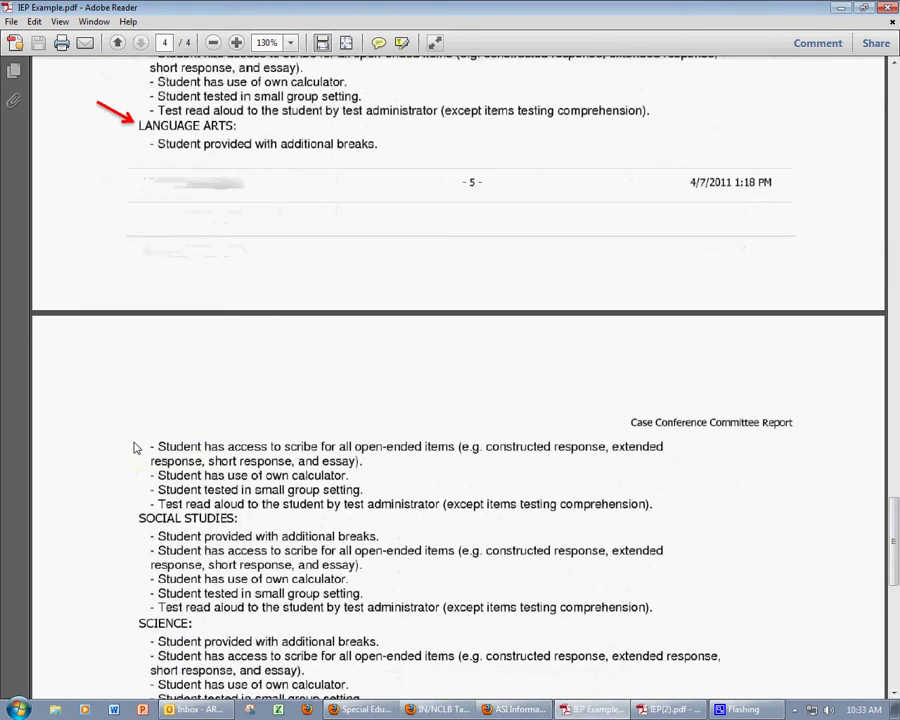
scroll(140, 550, up, 3)
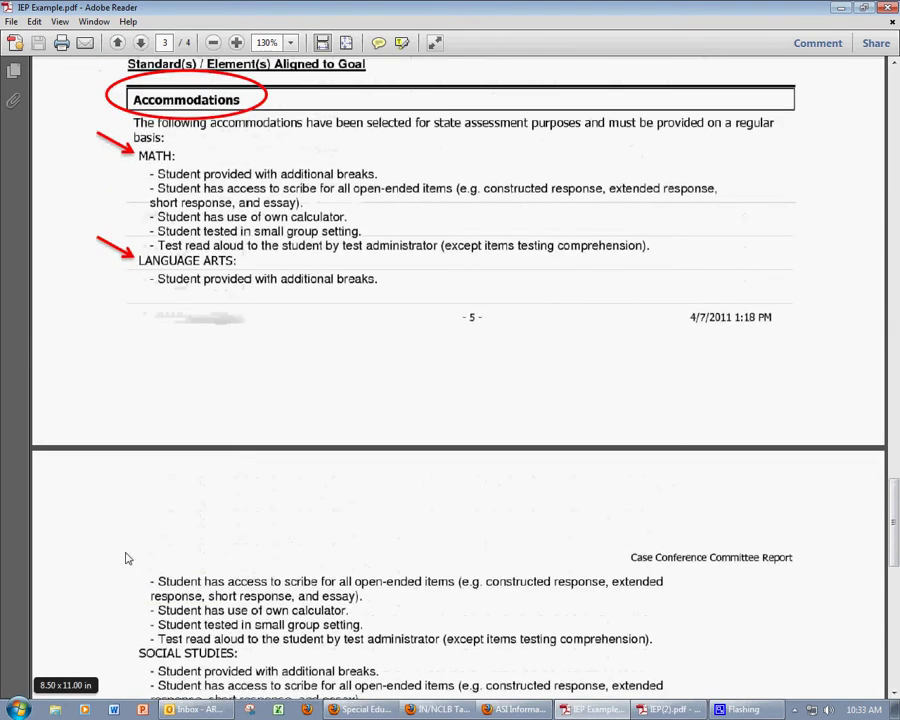
scroll(210, 502, up, 1)
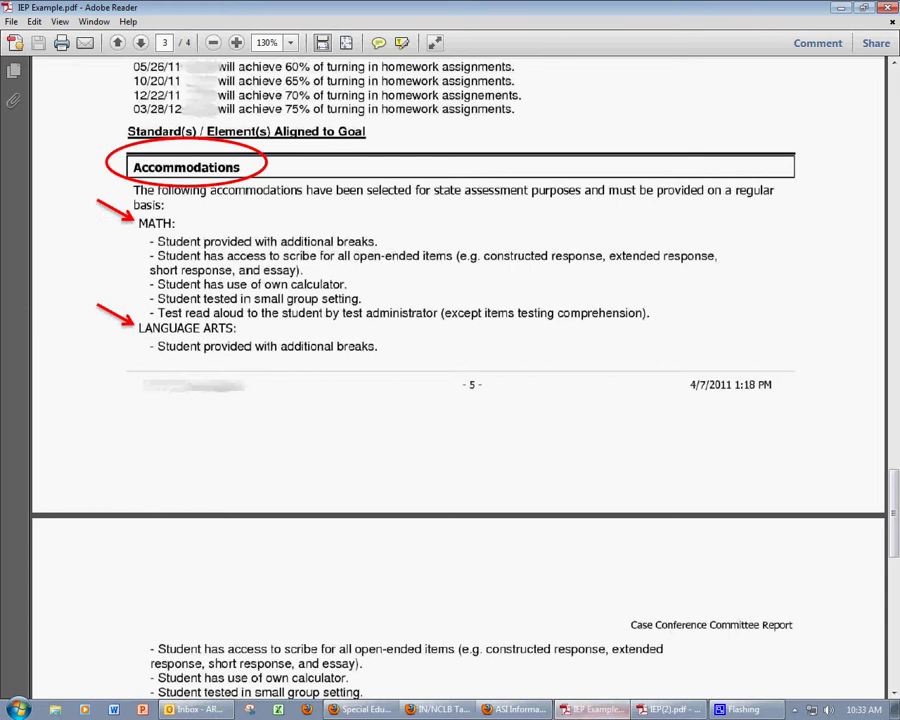
key(alt+Tab)
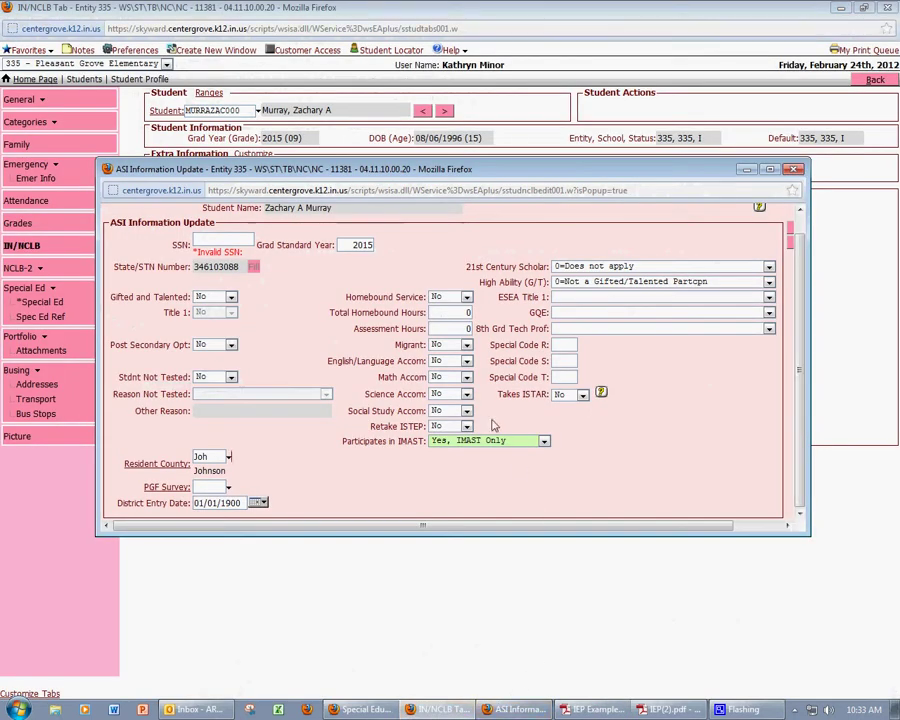
click(455, 364)
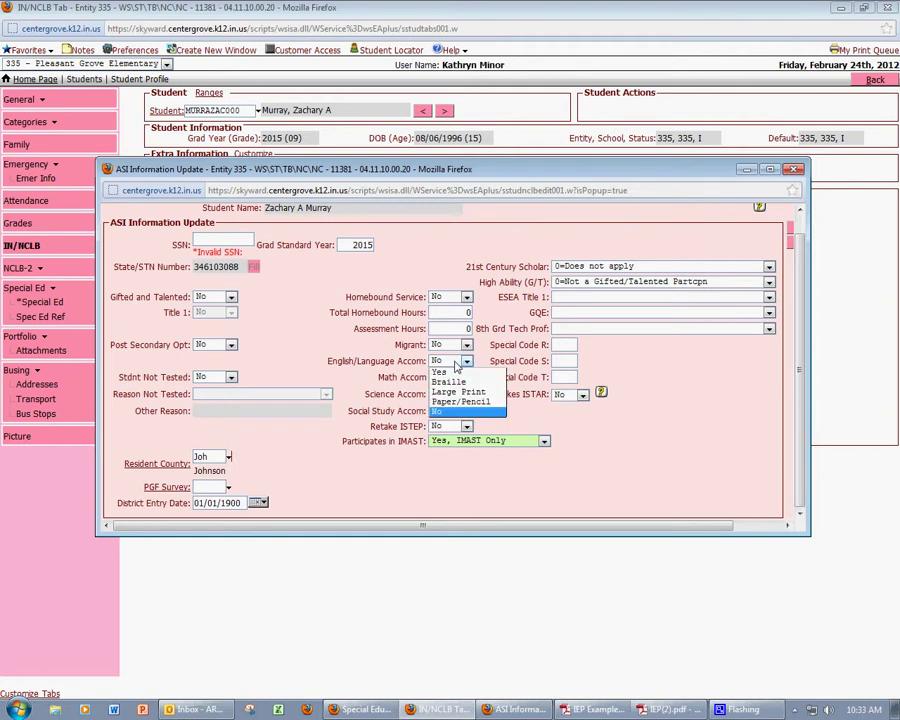
click(486, 402)
click(464, 377)
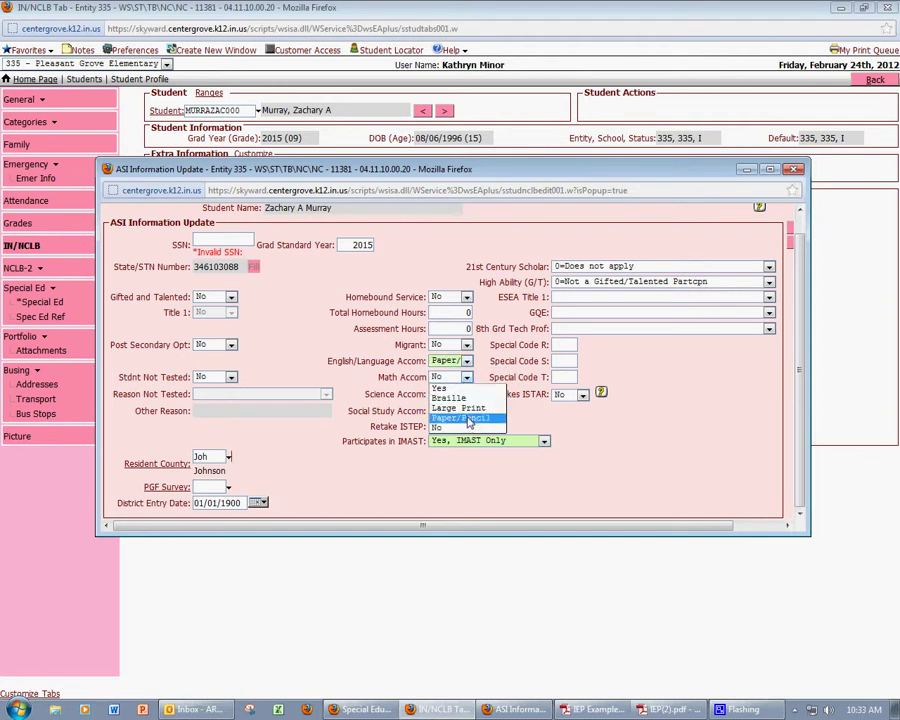
click(468, 418)
Set the Science and Social Study accommodations to Paper/Pencil.
click(458, 396)
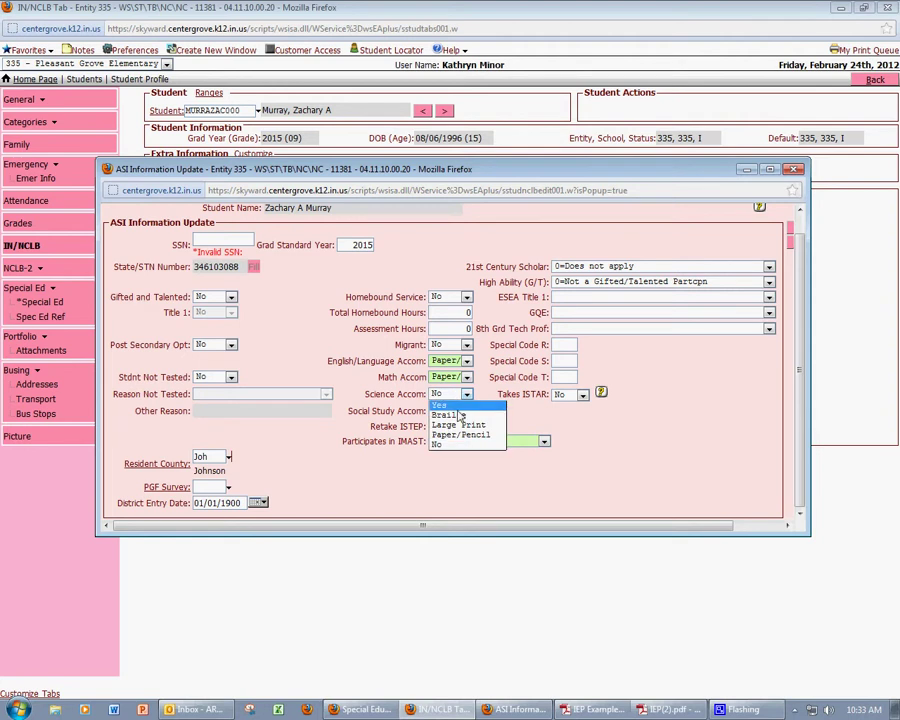
click(478, 425)
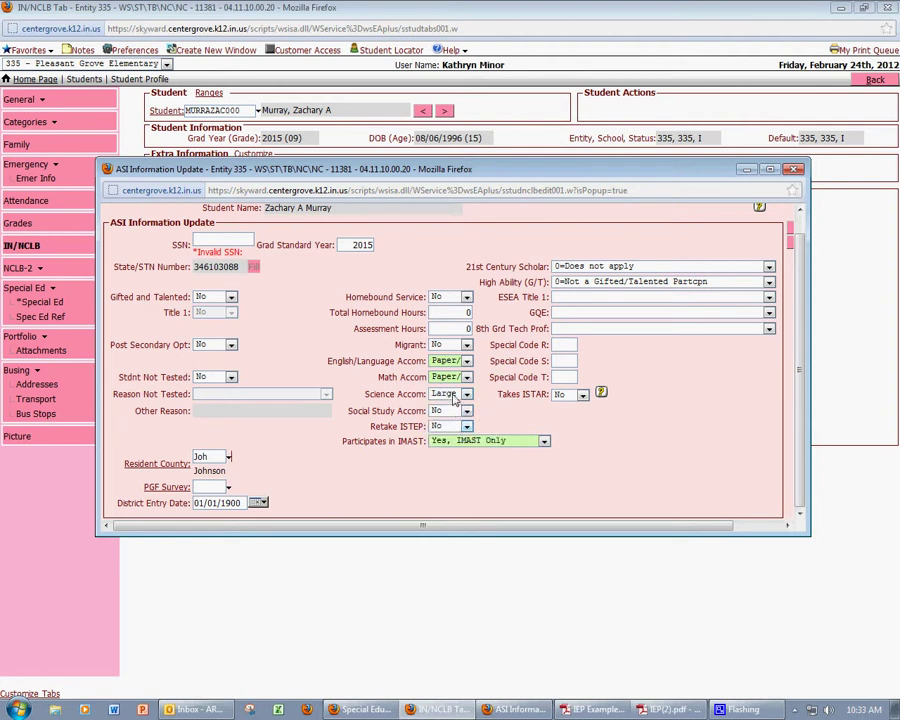
click(455, 396)
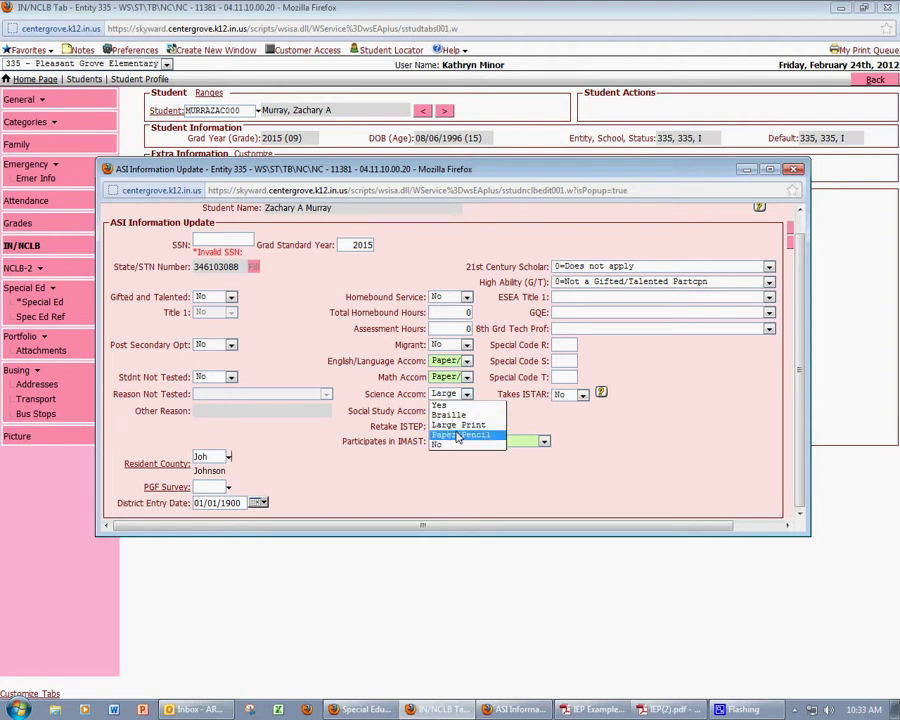
click(458, 436)
click(453, 411)
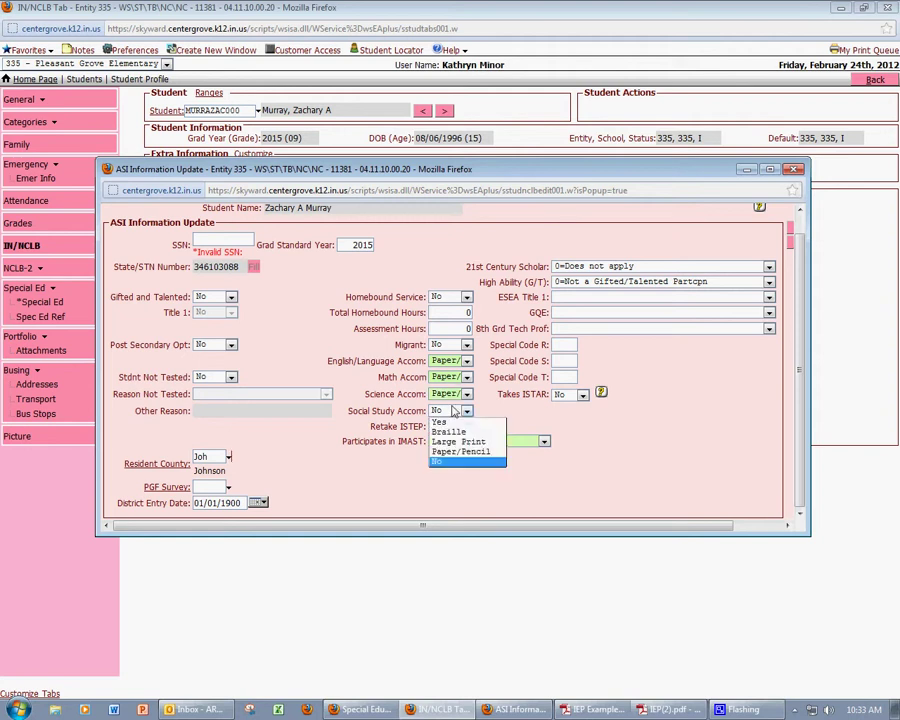
click(468, 450)
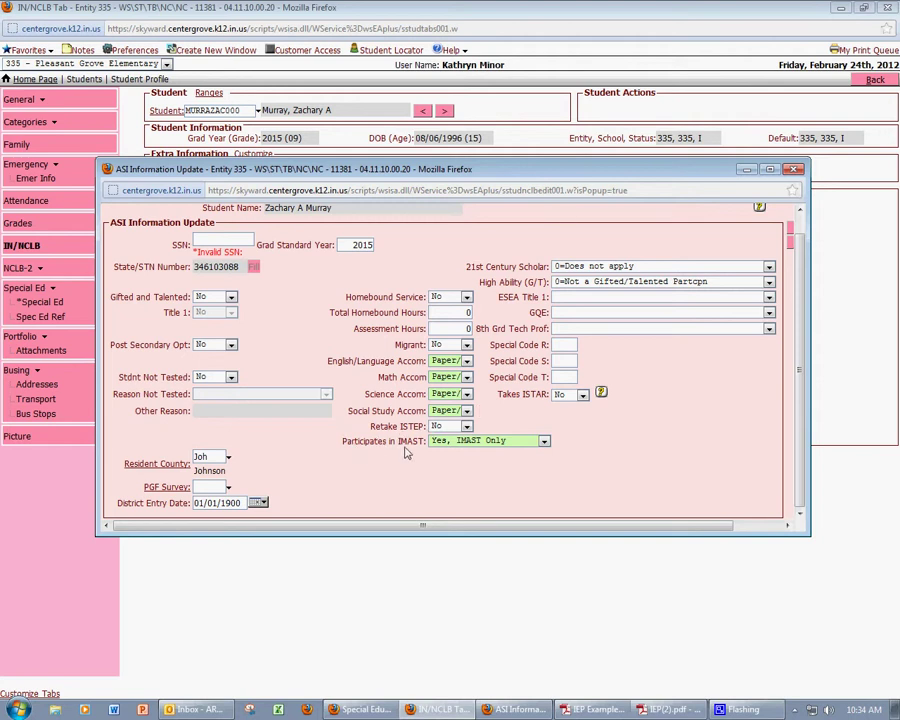
Check the IMAST participation options, keep Yes, IMAST Only, and save the student's IN/NCLB information.
click(544, 442)
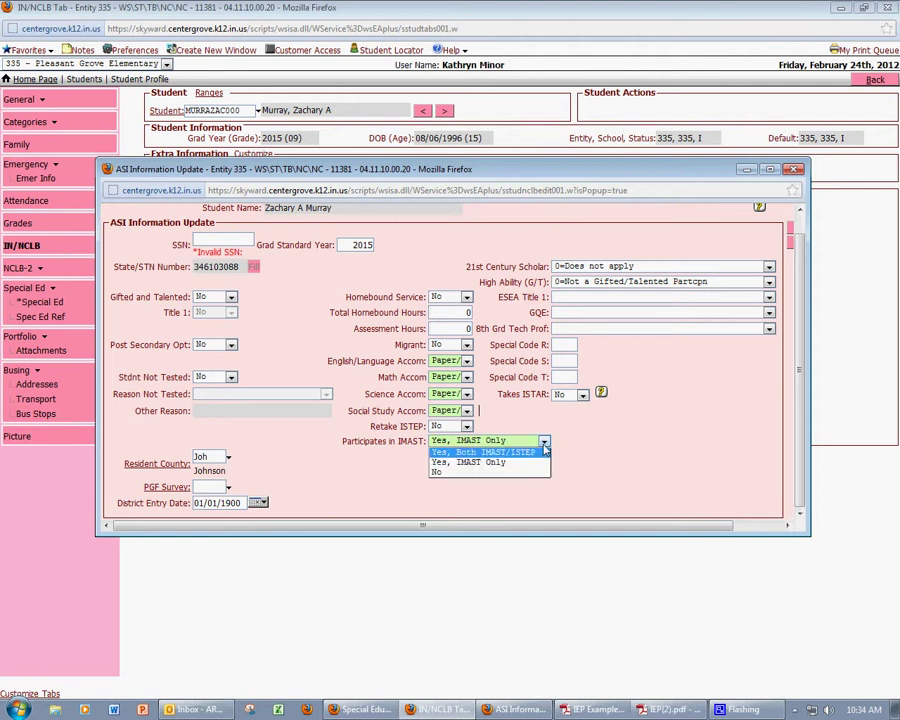
click(544, 442)
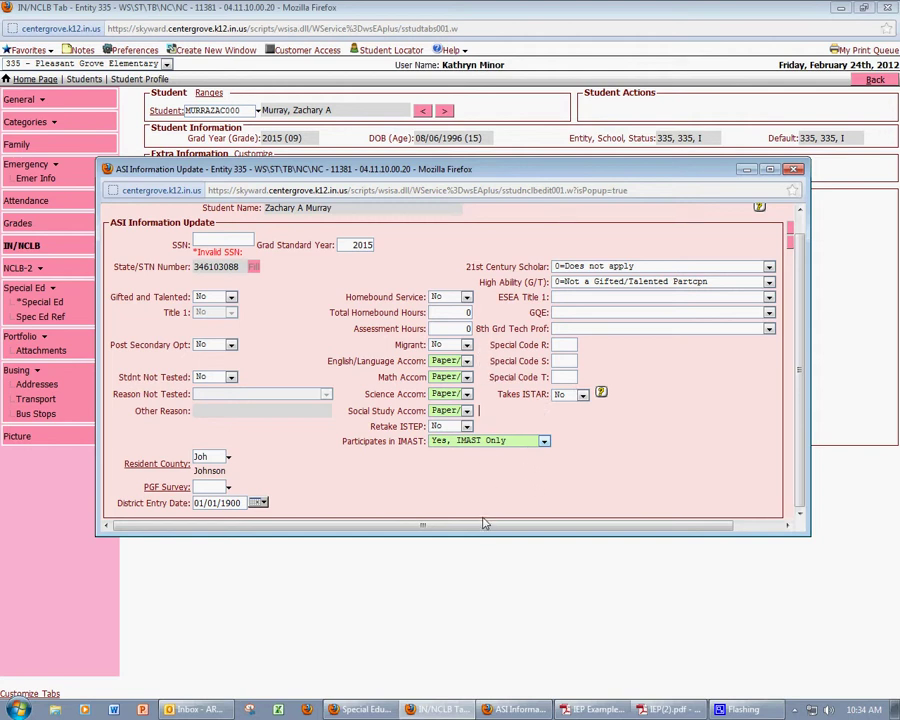
drag(480, 526, 541, 530)
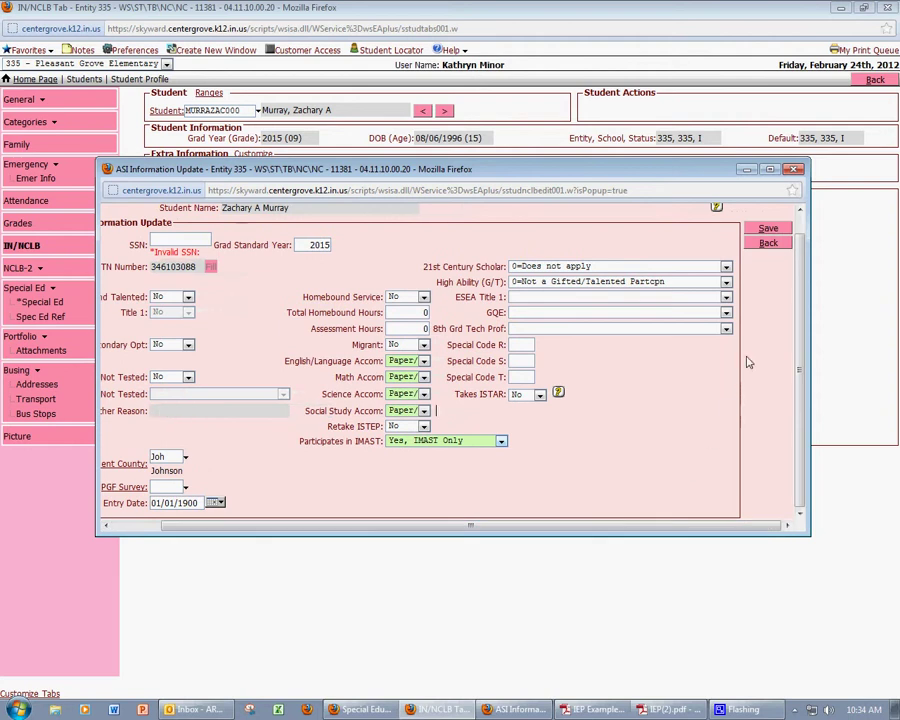
click(766, 230)
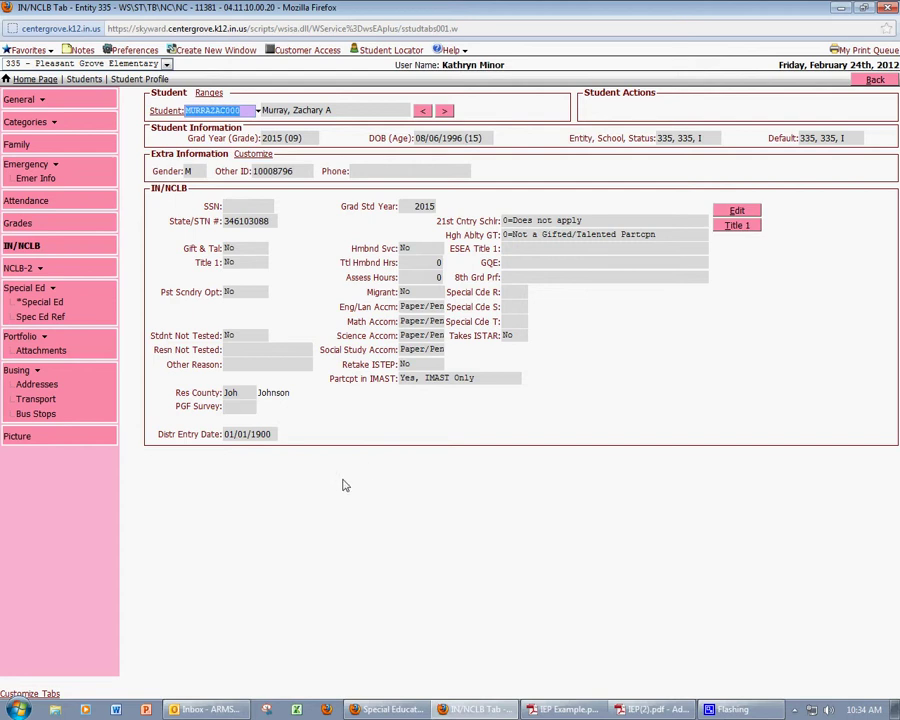
Review the student's attachments and the placement type and disability in the special education placement record, then close the record without changes.
click(41, 350)
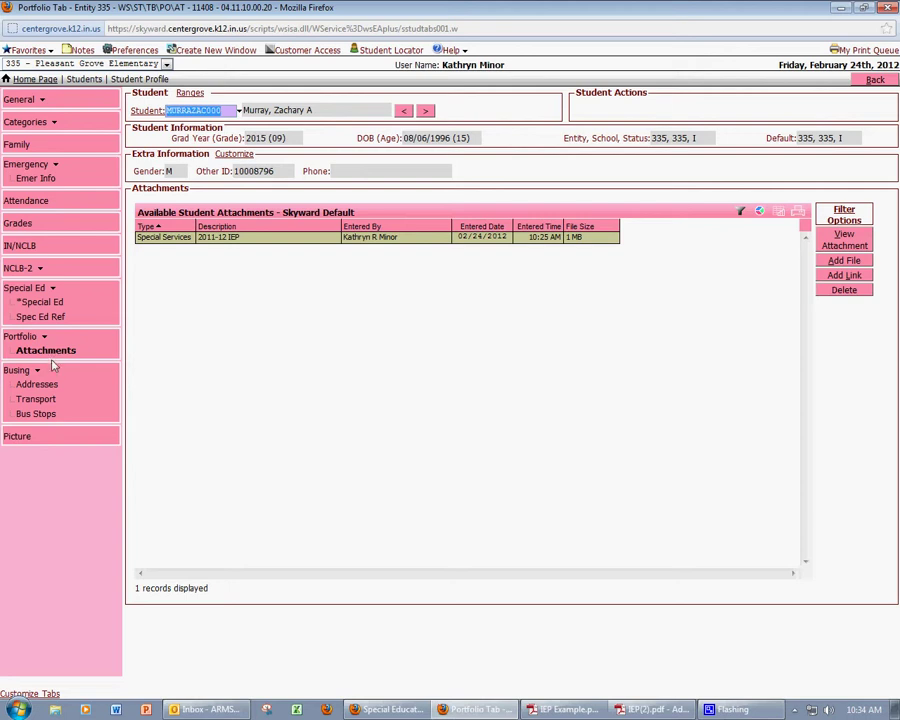
click(46, 302)
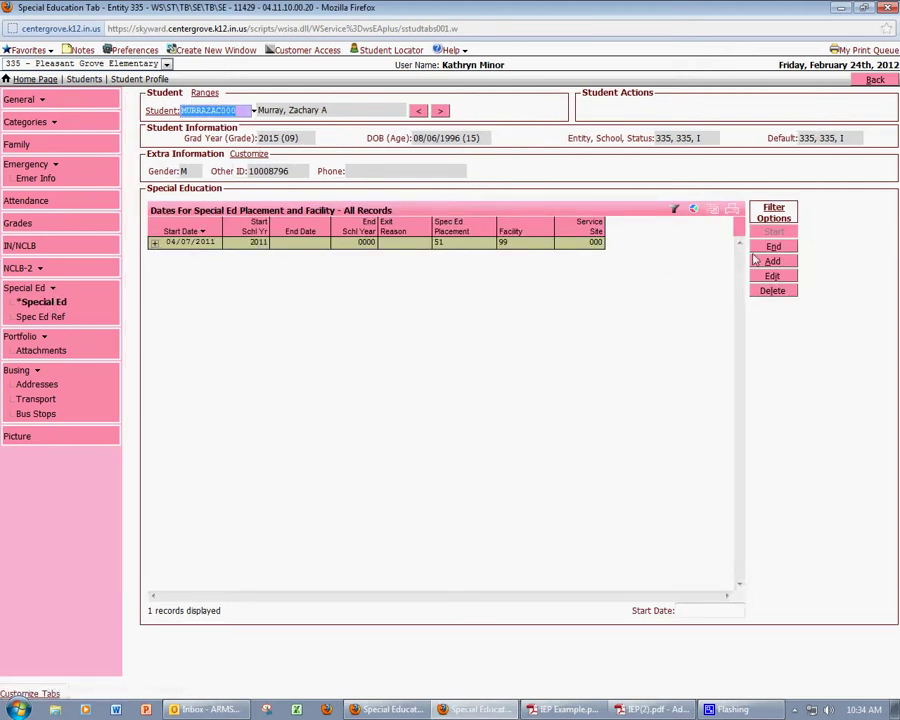
click(774, 277)
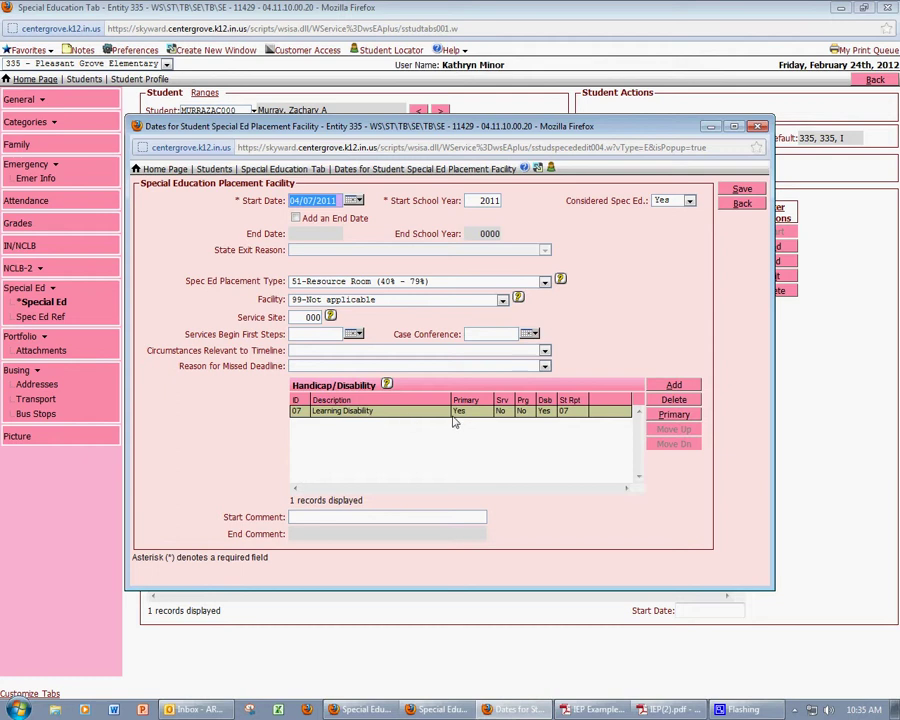
click(757, 127)
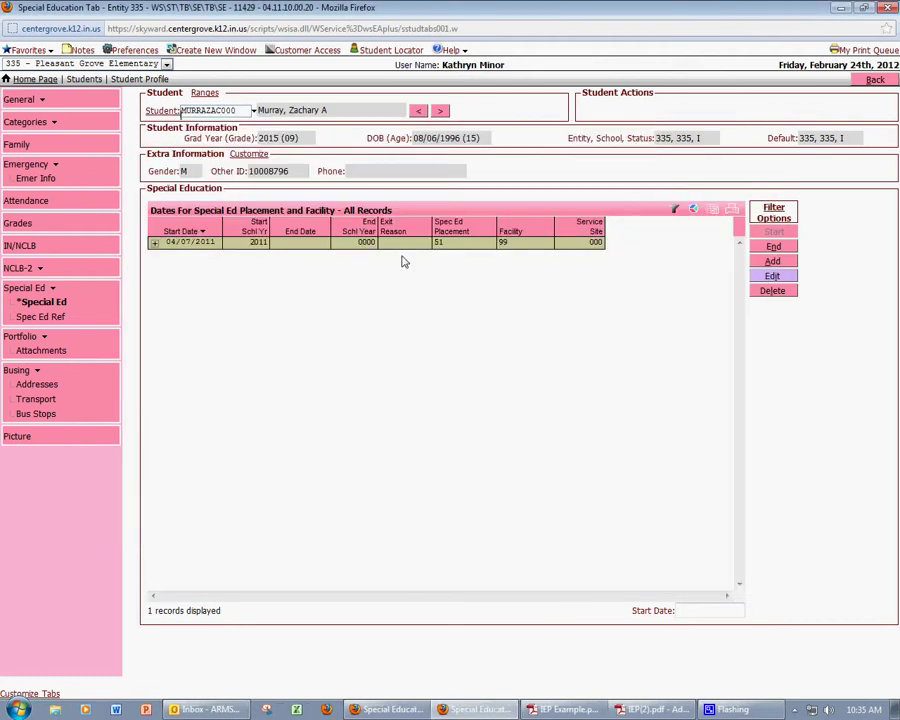
Reopen the student's IN/NCLB information, review the accommodations, IMAST and ISTAR fields, and close the form.
click(29, 251)
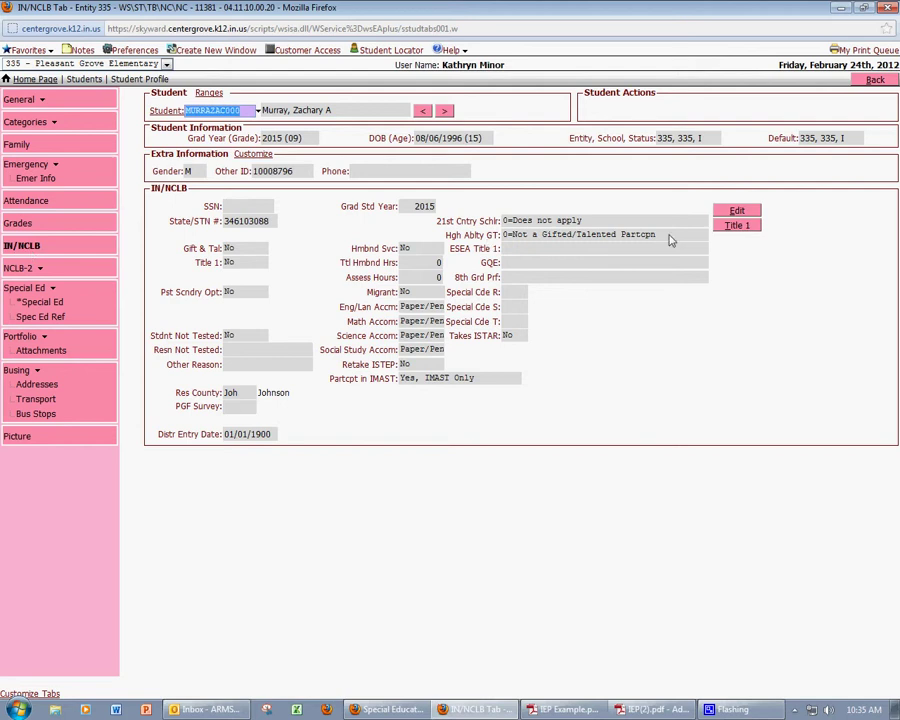
click(749, 210)
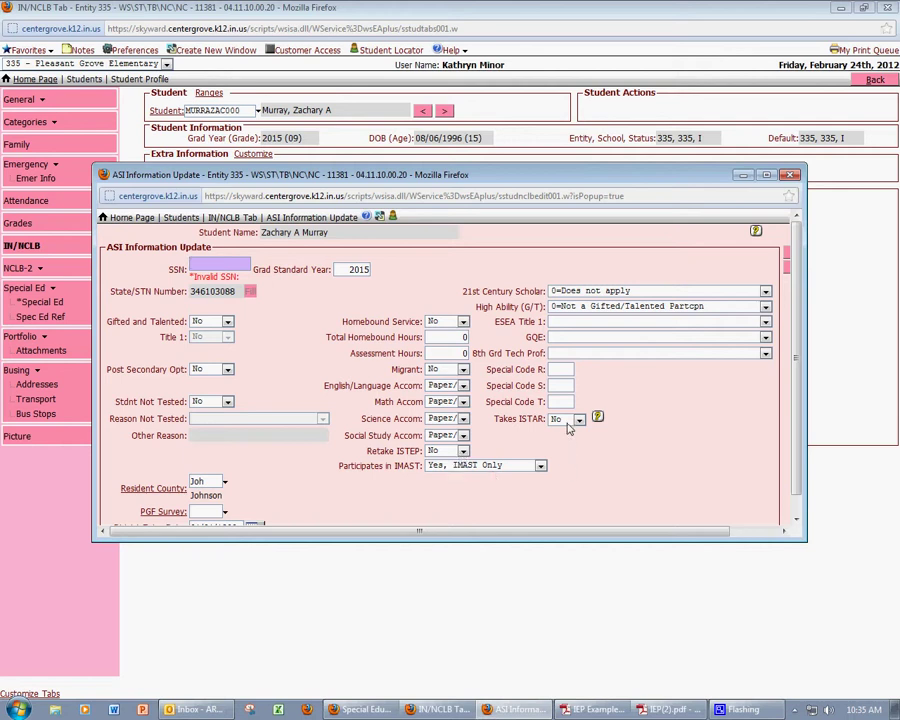
key(Tab)
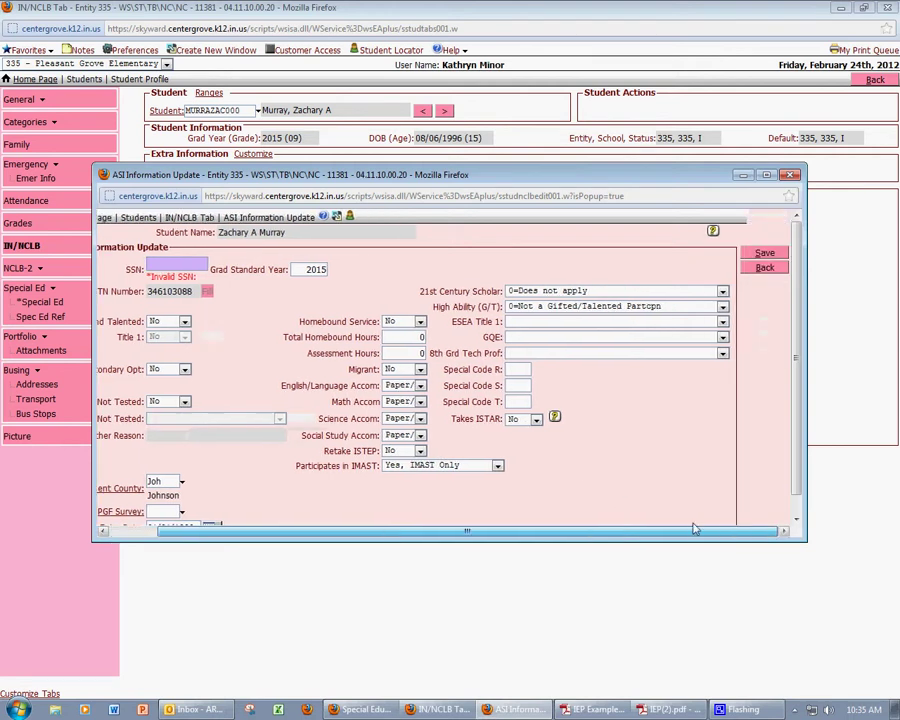
key(Return)
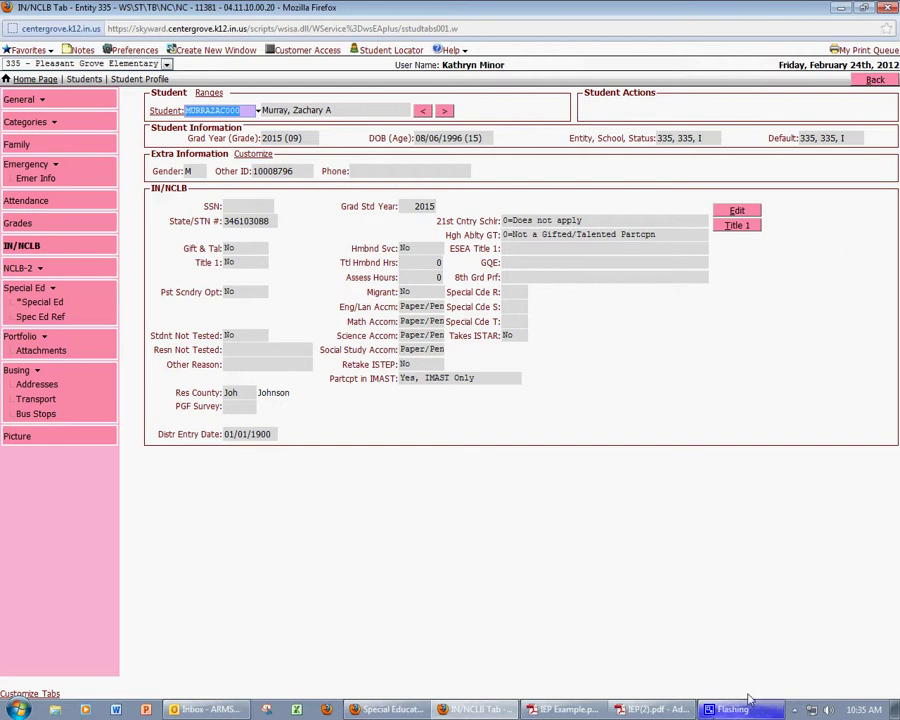
click(794, 710)
right_click(816, 651)
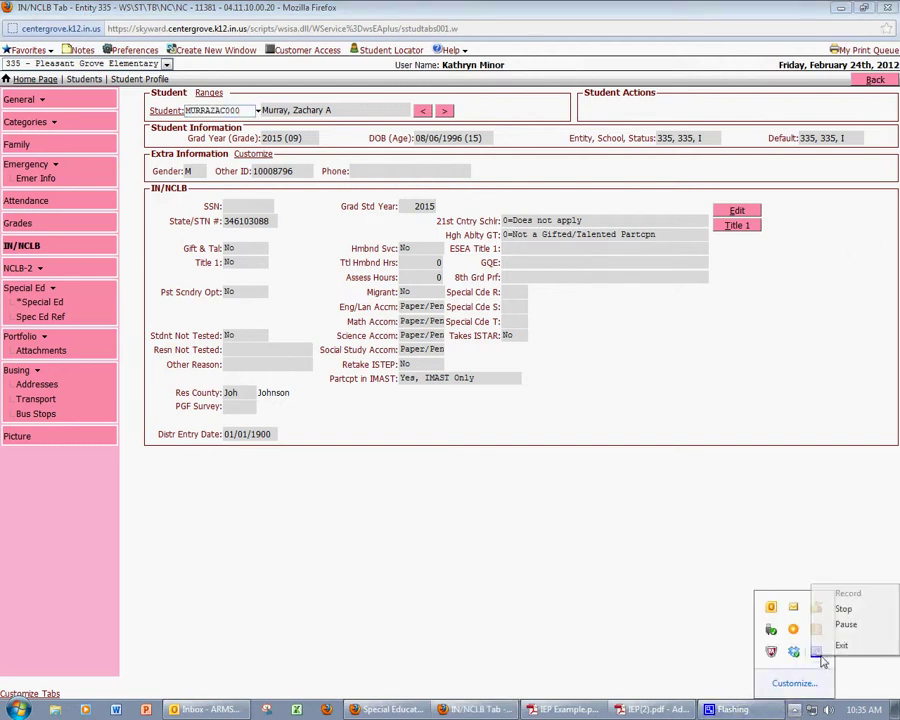